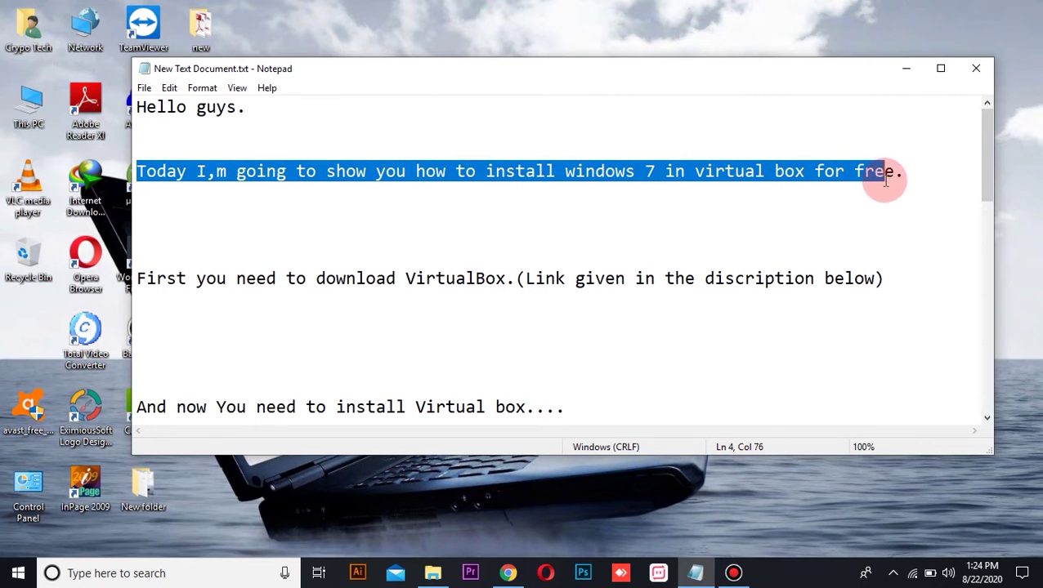
Highlight the note about downloading VirtualBox in the Notepad tutorial.
click(379, 297)
click(131, 279)
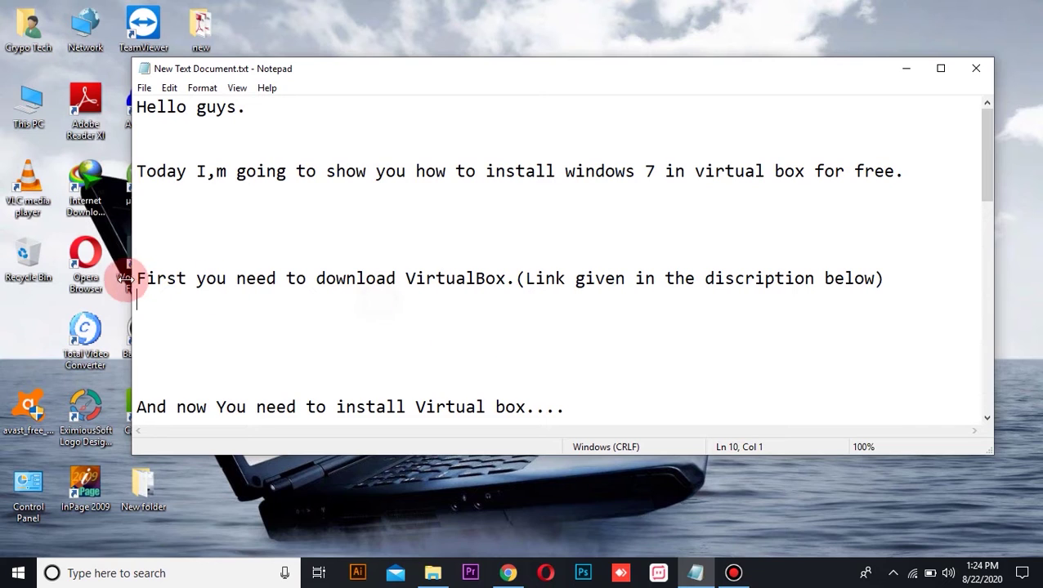
drag(139, 278, 877, 280)
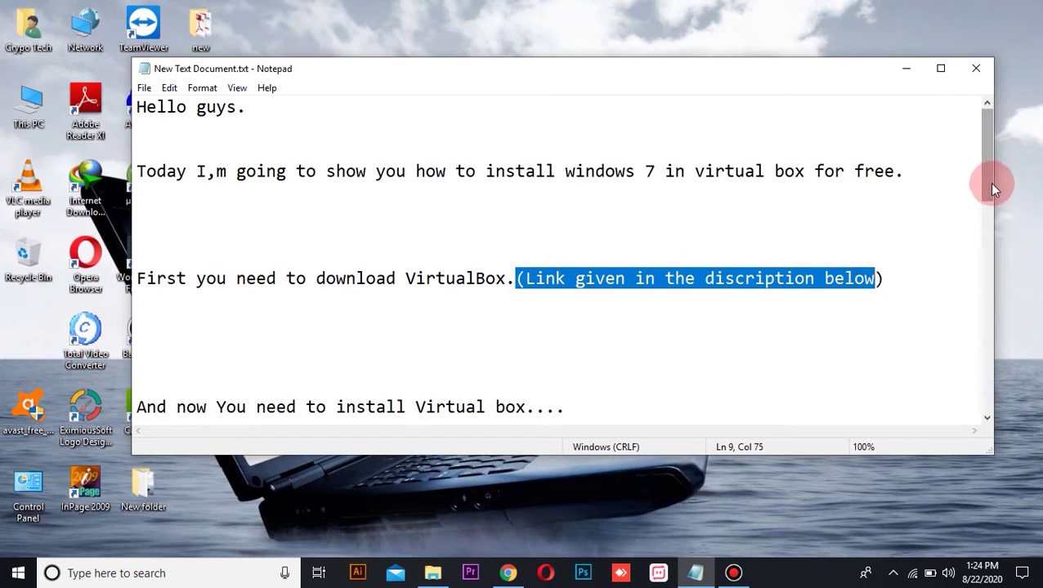
drag(992, 190, 990, 217)
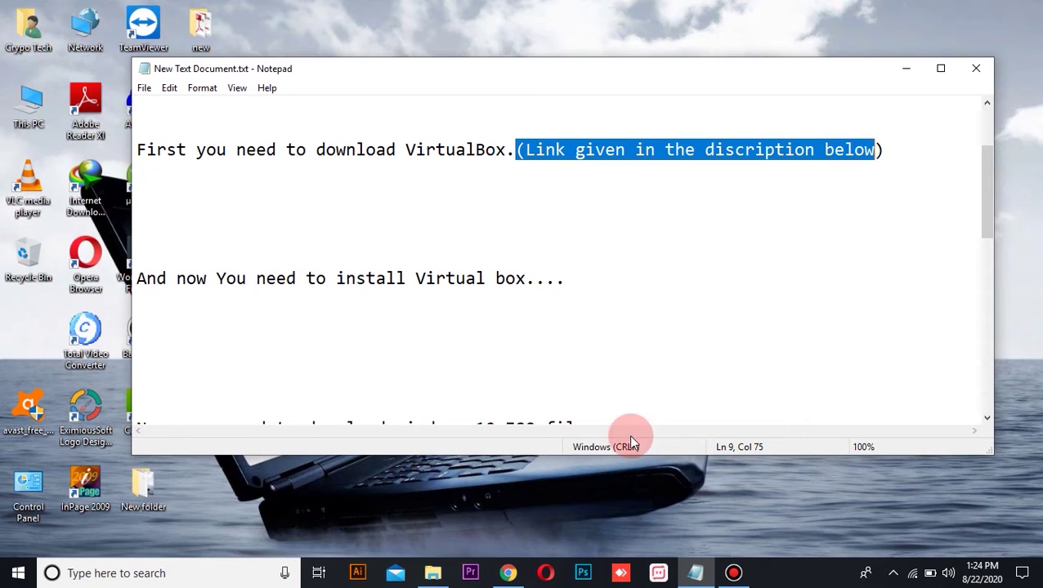
Load the virtualbox.org website in Chrome.
click(508, 573)
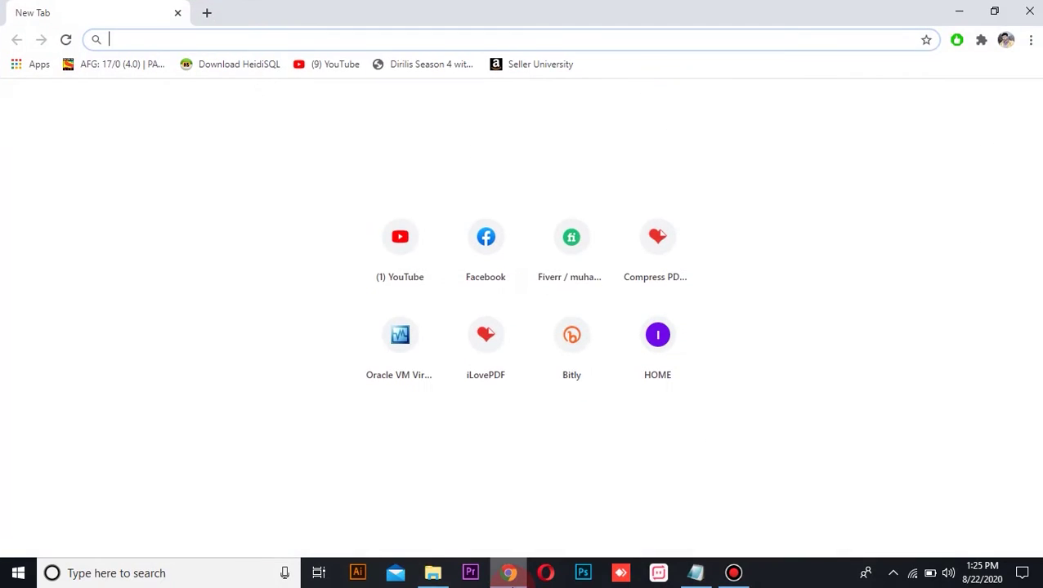
click(156, 37)
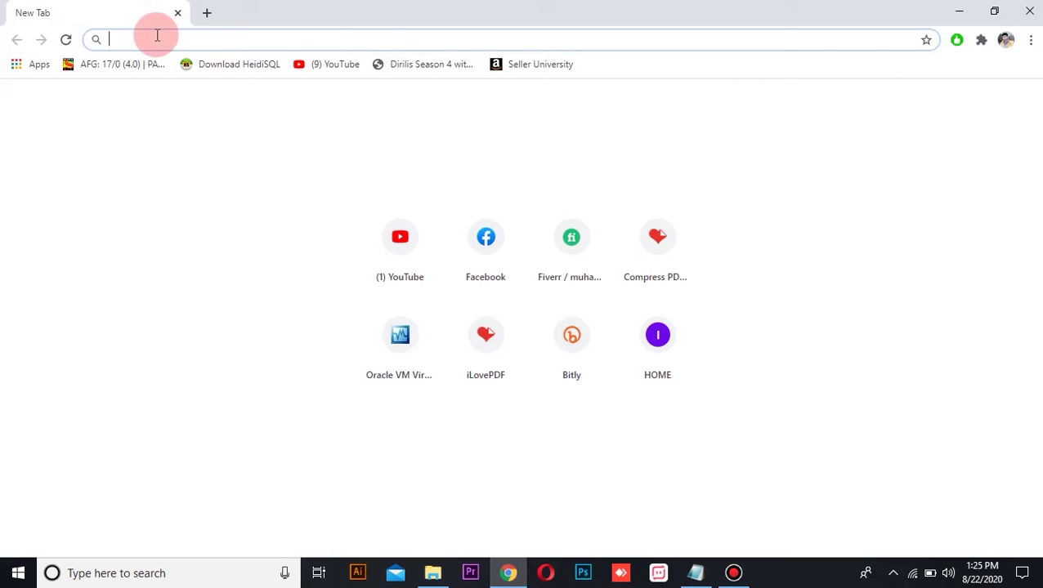
text(virtual)
key(End)
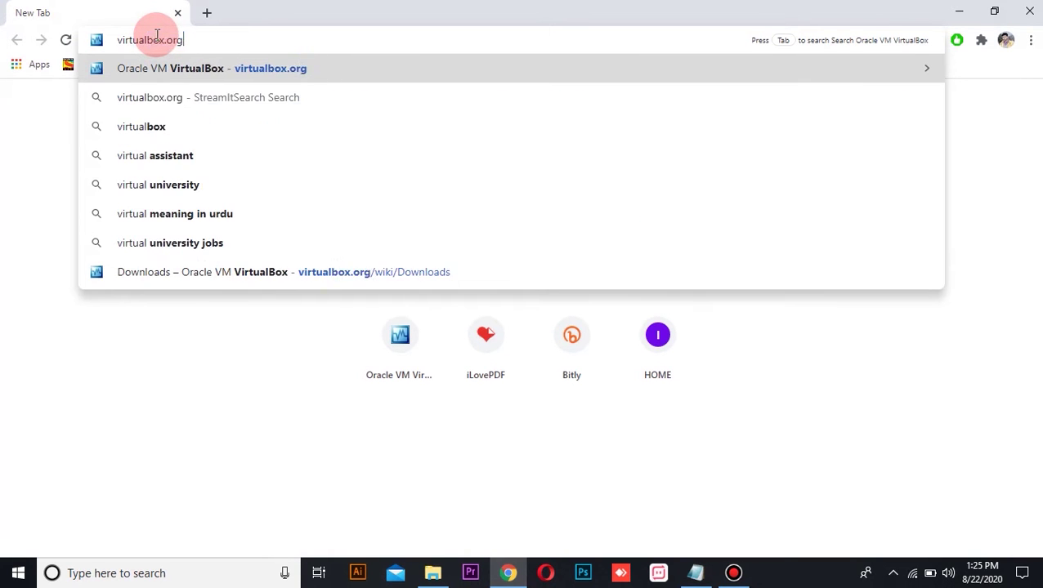
key(Return)
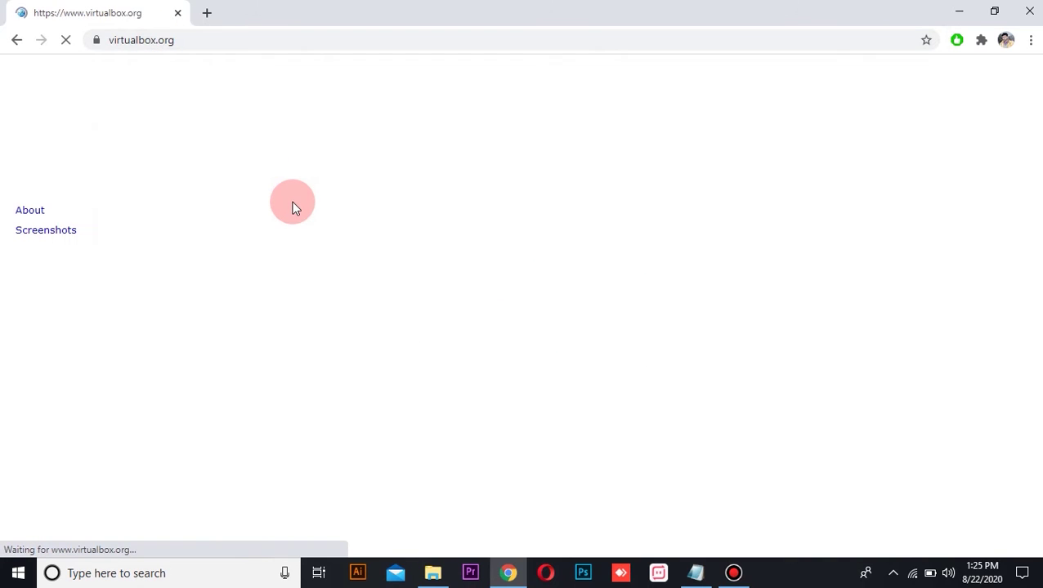
Download the VirtualBox 6.1.12 Windows hosts package, dismiss the duplicate prompt, and minimize Chrome.
click(388, 378)
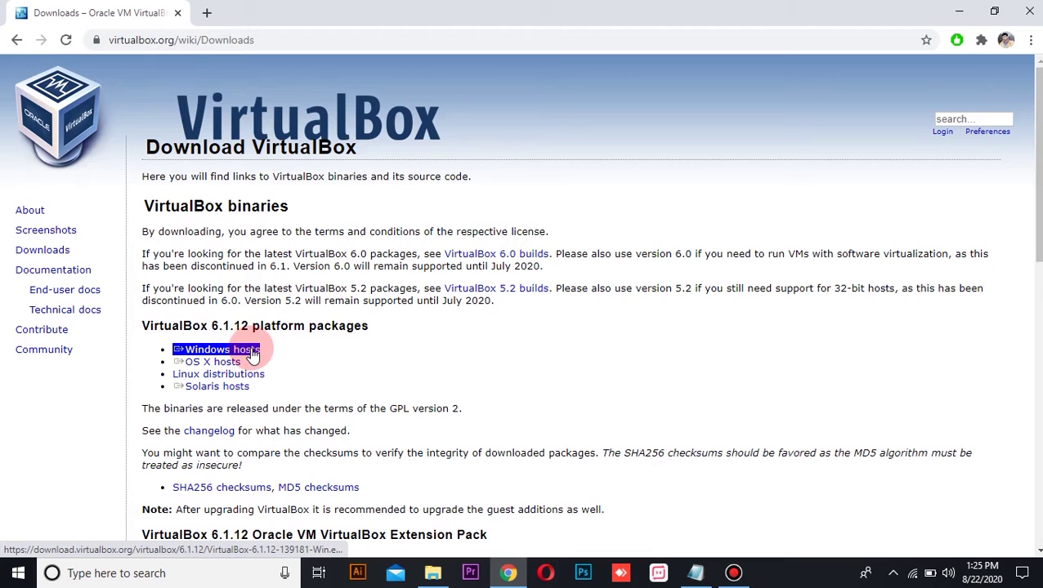
click(253, 351)
click(561, 340)
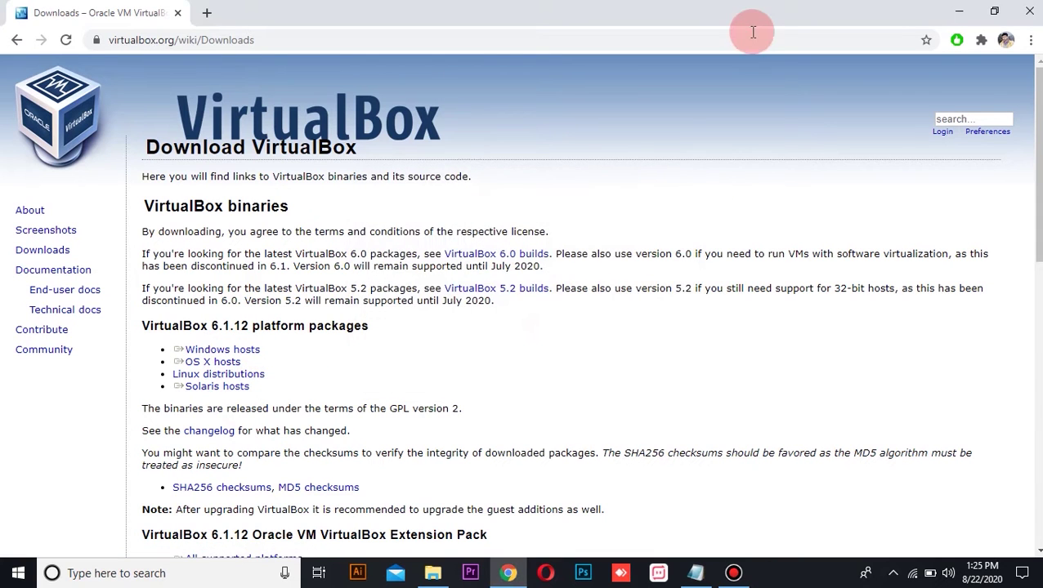
click(960, 10)
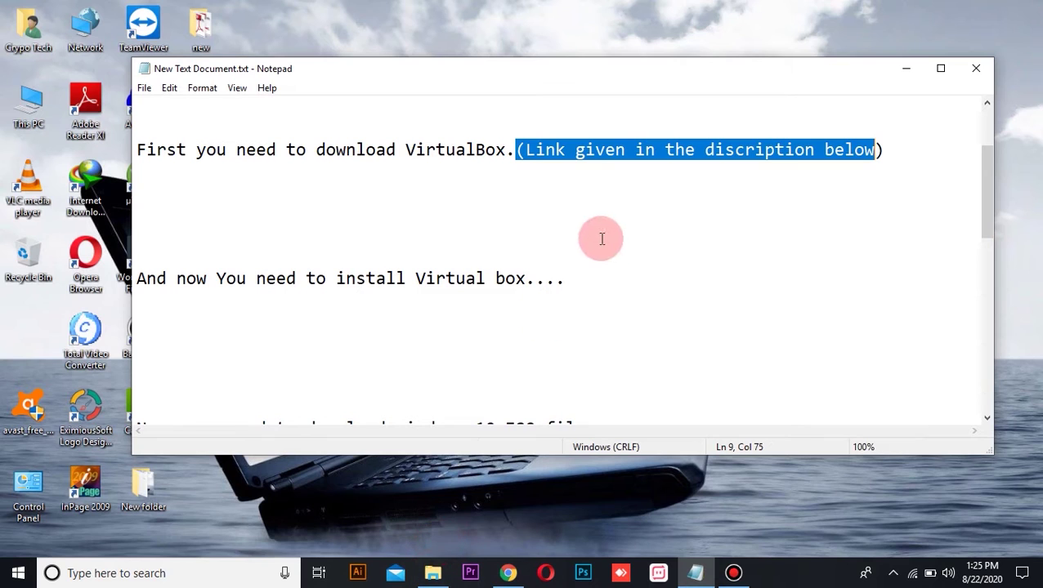
click(786, 313)
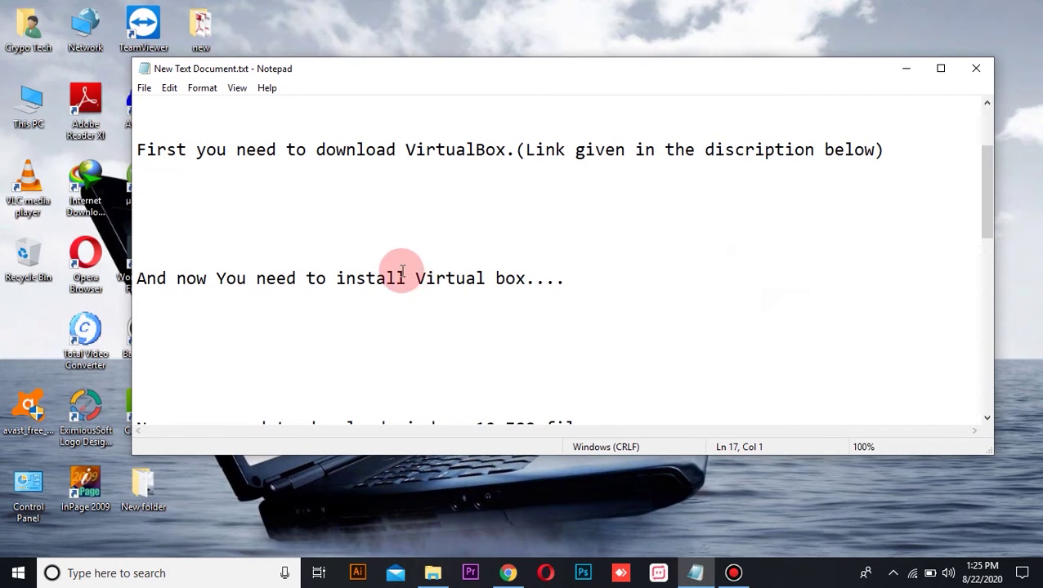
drag(137, 278, 571, 285)
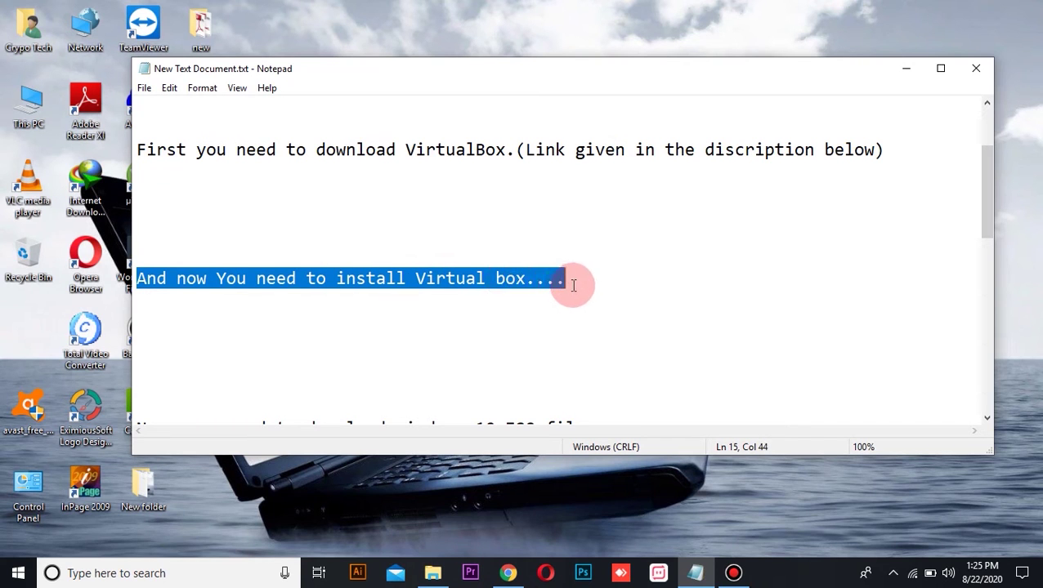
click(549, 360)
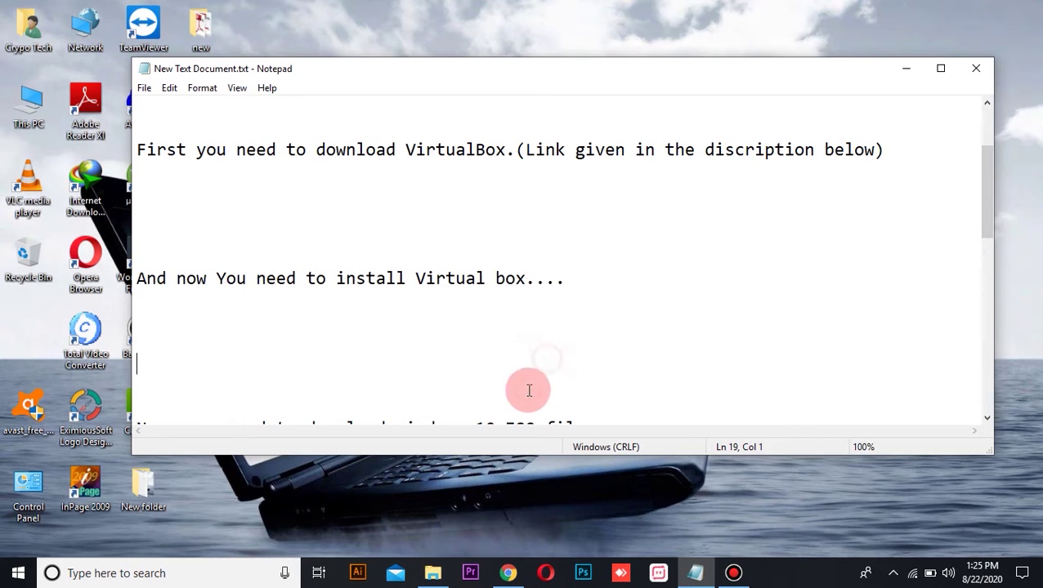
click(433, 572)
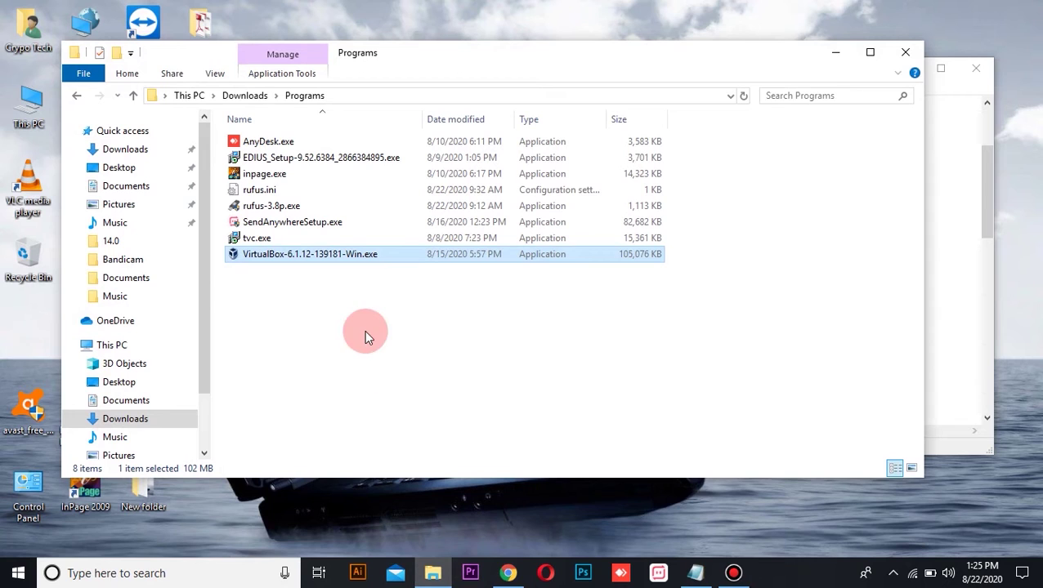
Install VirtualBox from VirtualBox-6.1.12-139181-Win.exe with all default options, then minimize the Manager.
mouse_move(328, 259)
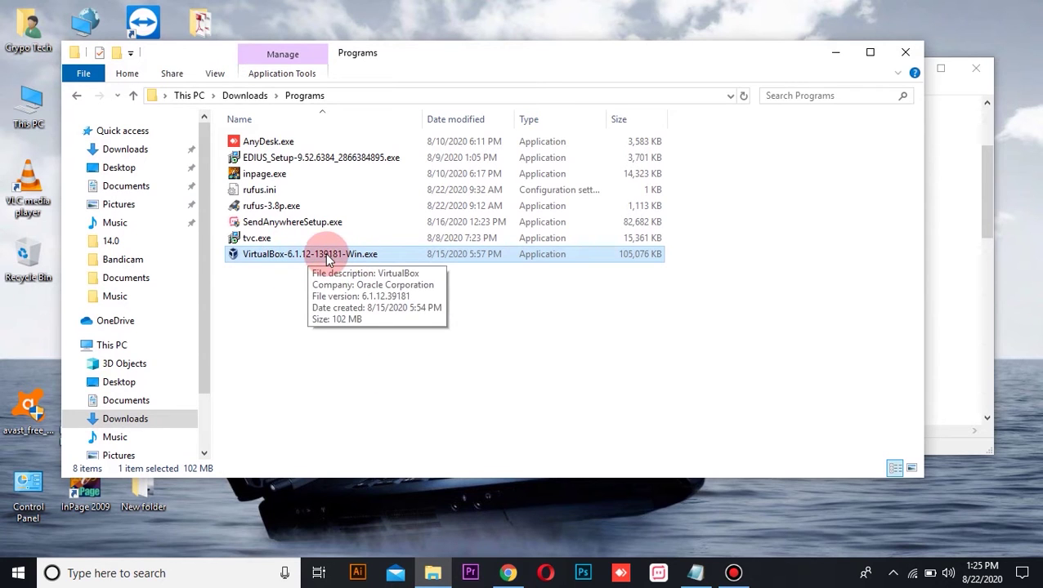
double_click(335, 260)
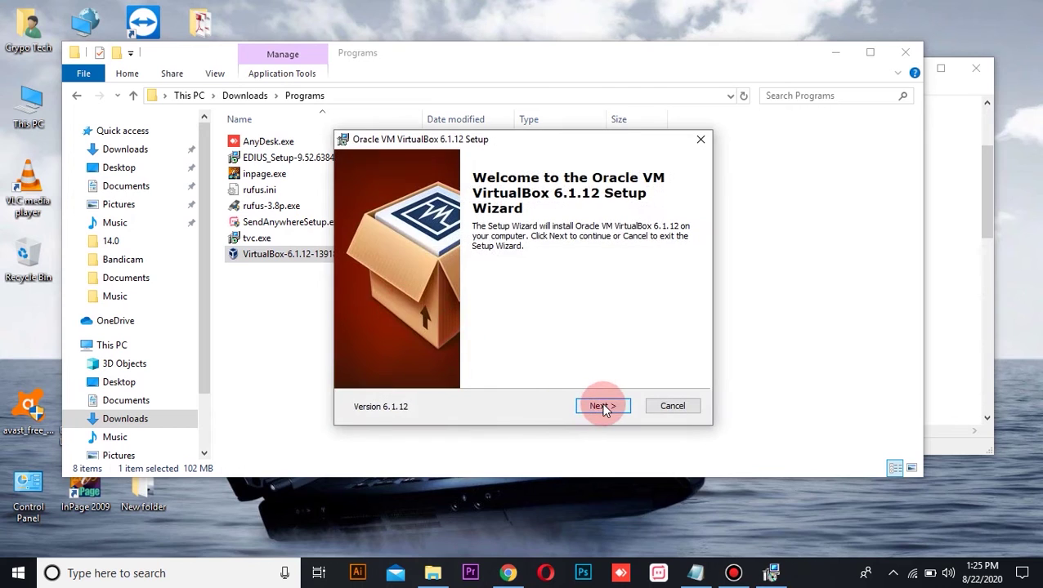
click(604, 406)
click(603, 406)
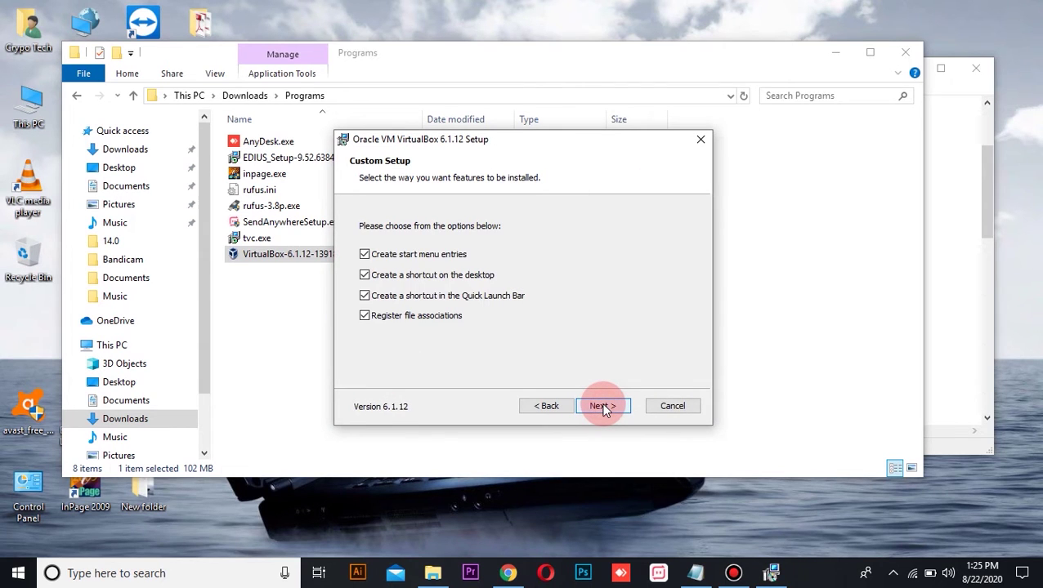
click(603, 406)
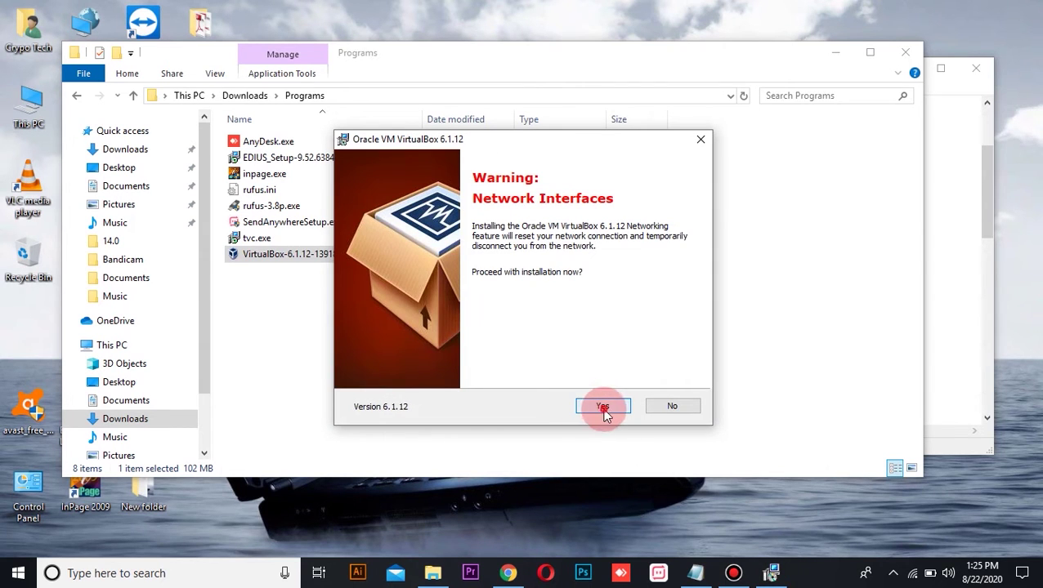
click(603, 406)
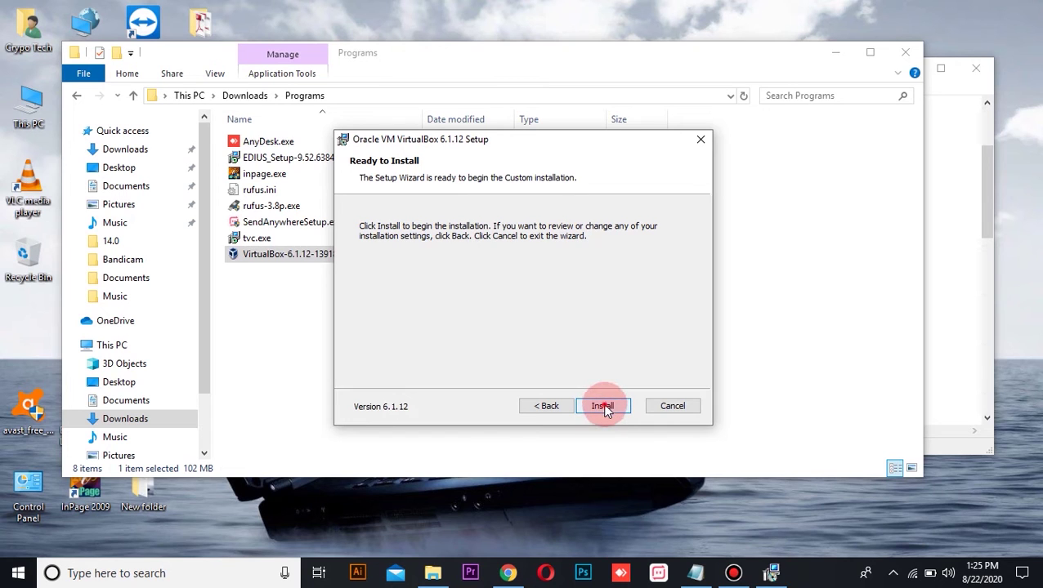
click(603, 407)
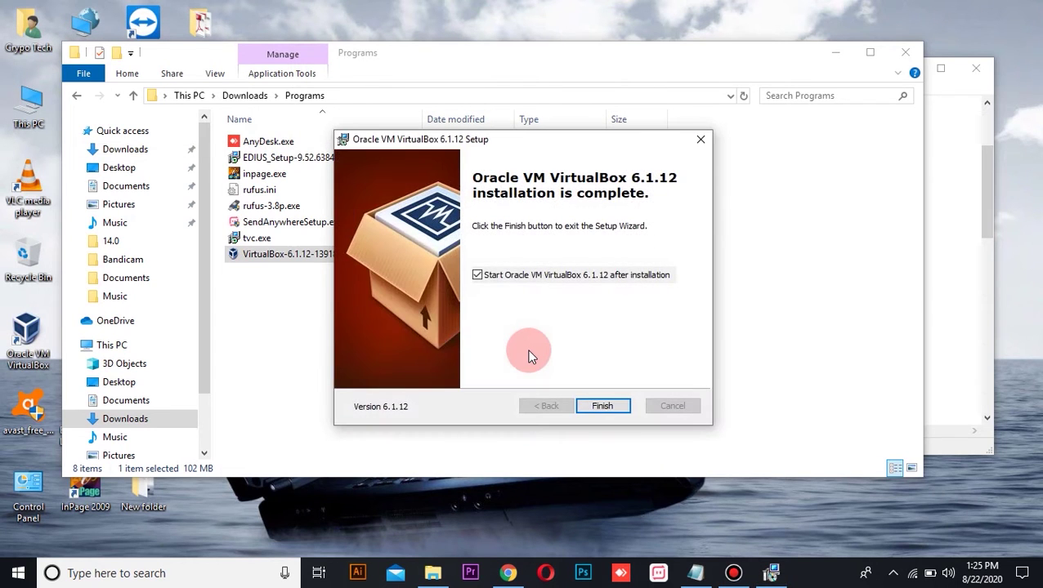
click(601, 404)
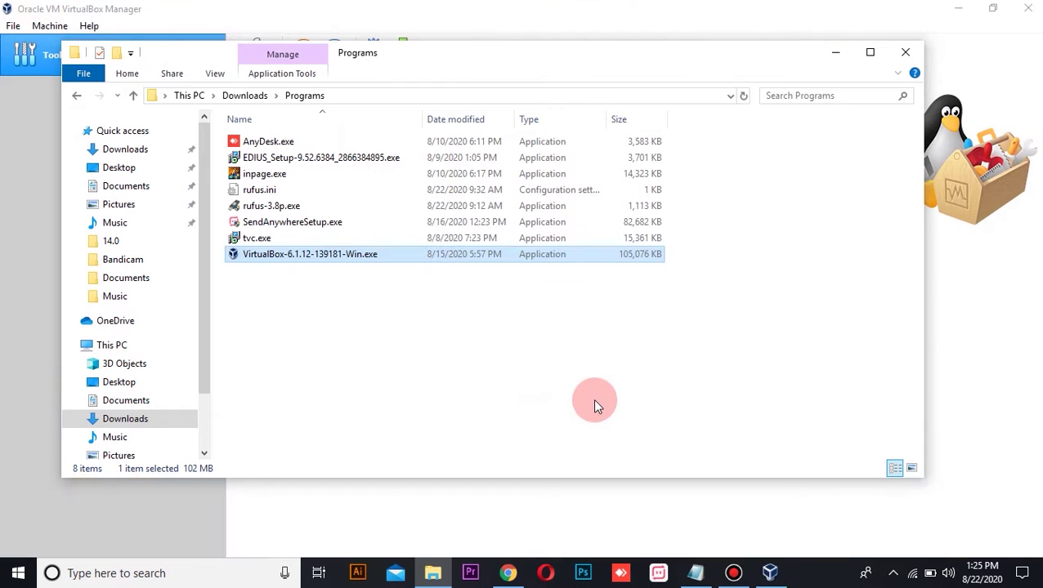
click(958, 7)
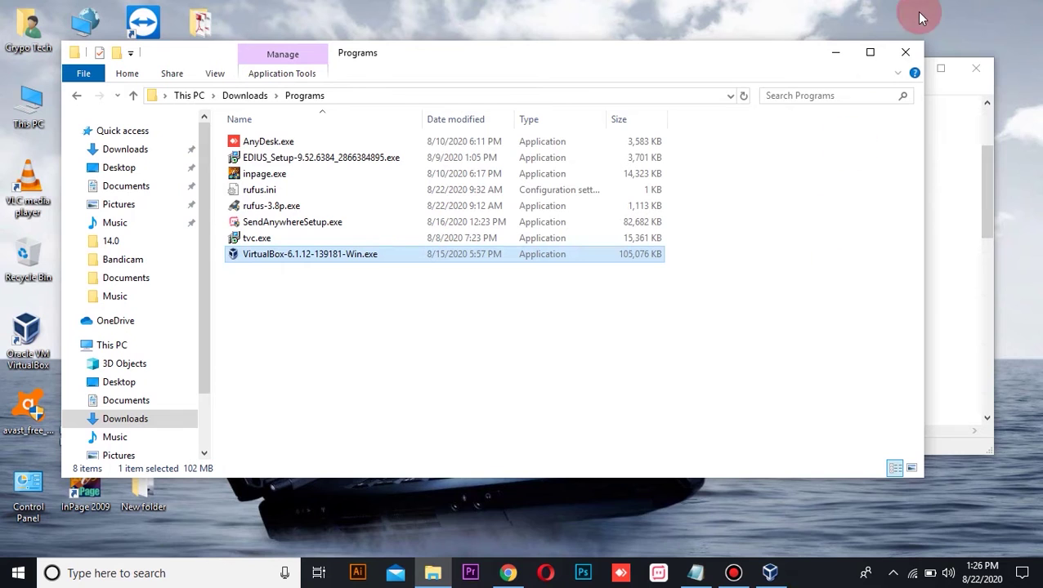
Close the Programs folder and highlight the notes on getting the Windows 10 ISO.
click(905, 51)
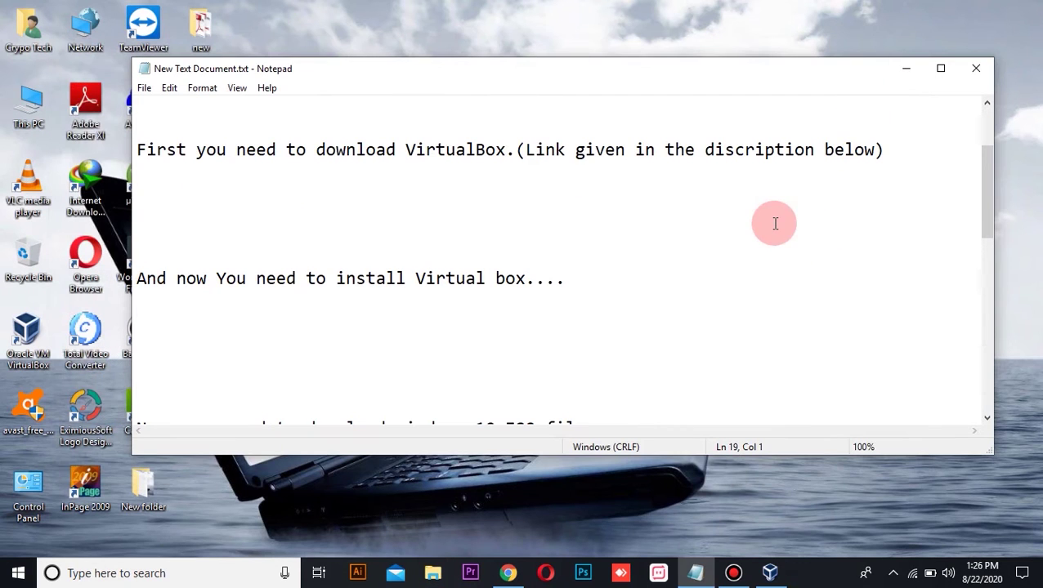
drag(989, 200, 996, 244)
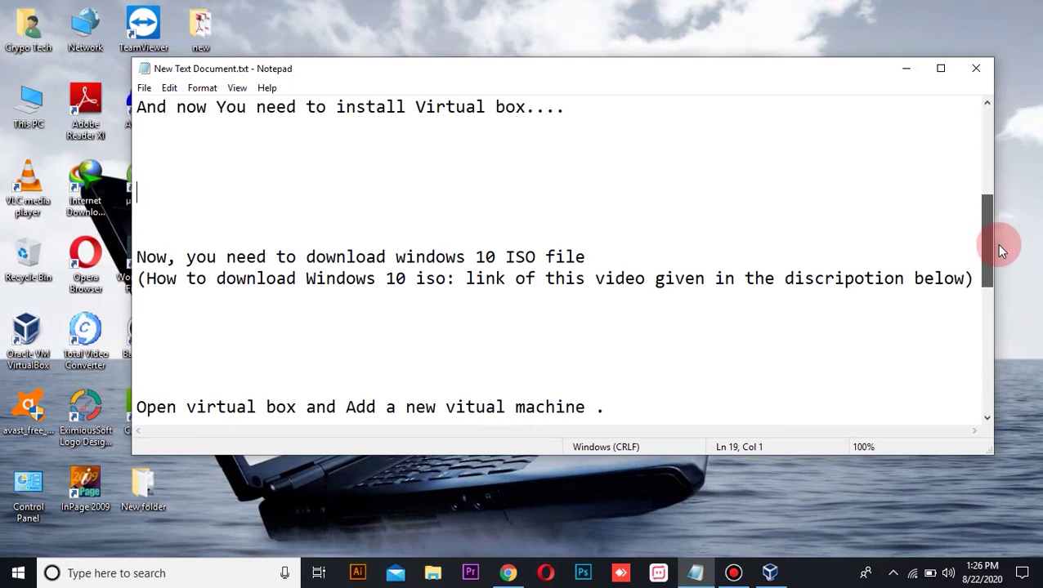
drag(137, 256, 586, 258)
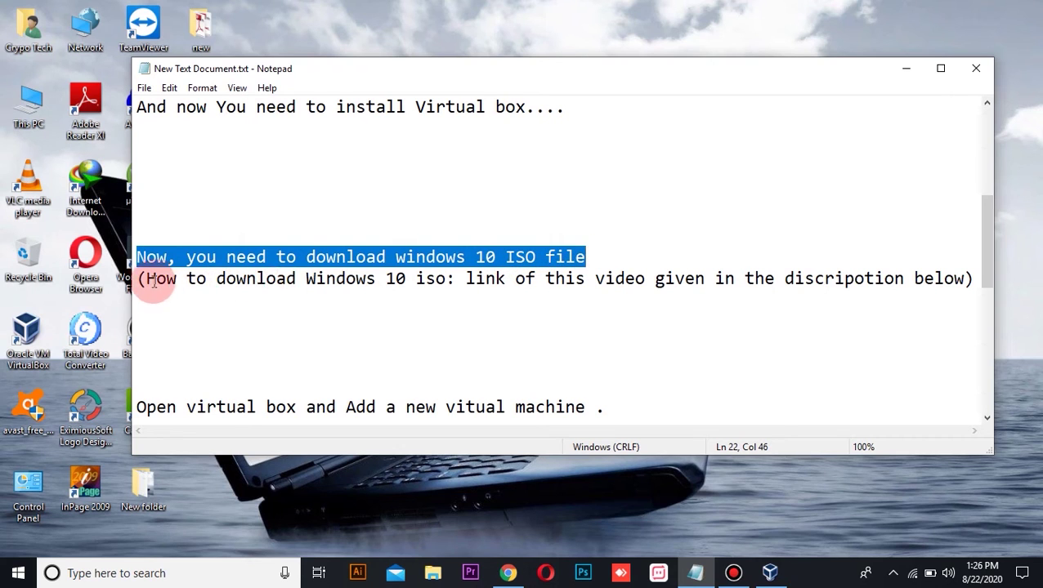
drag(147, 280, 967, 280)
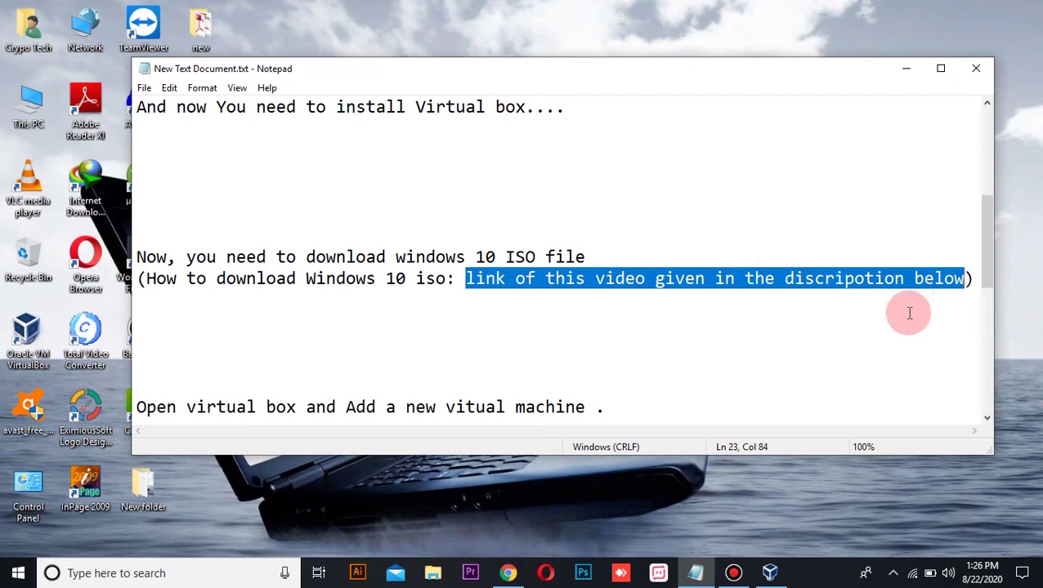
Highlight the note about adding a new virtual machine, then bring up VirtualBox Manager.
drag(991, 252, 993, 280)
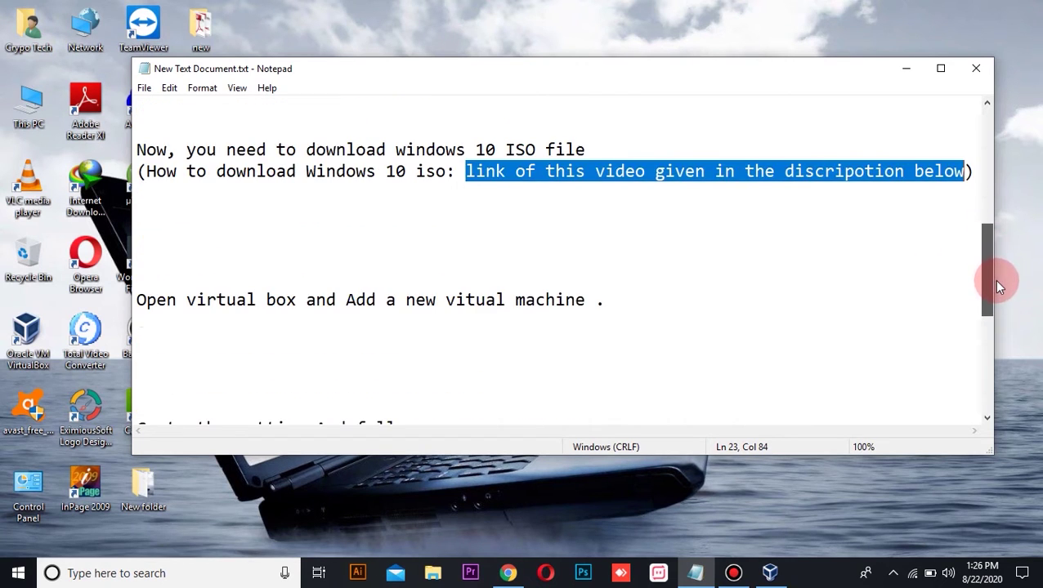
click(727, 269)
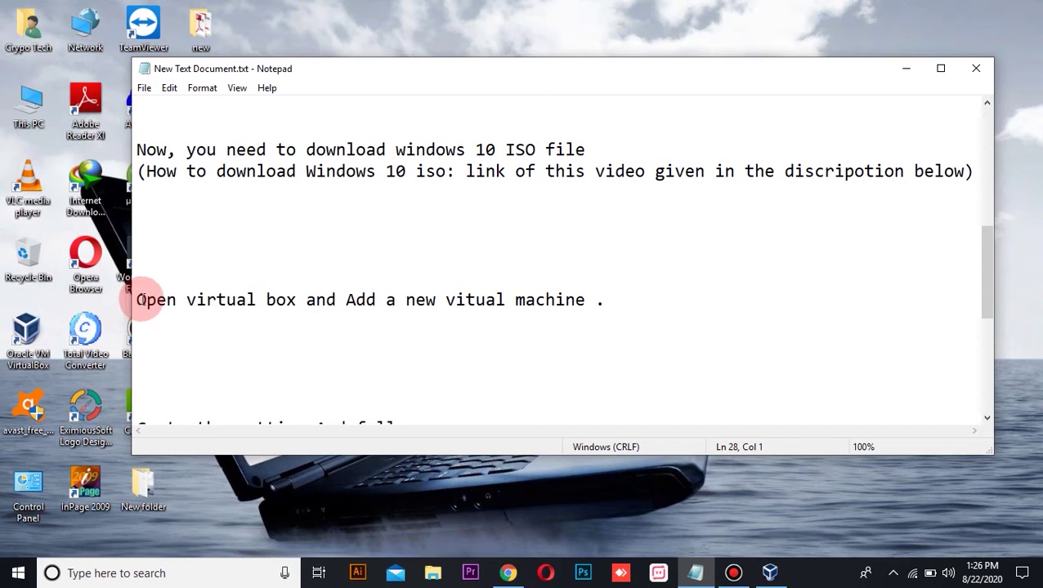
drag(138, 300, 598, 302)
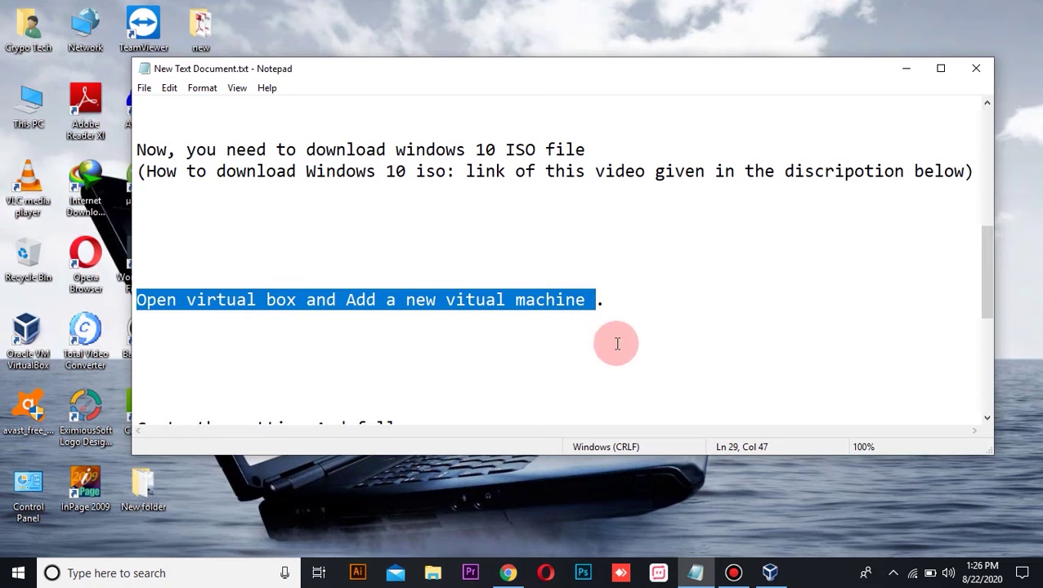
click(740, 377)
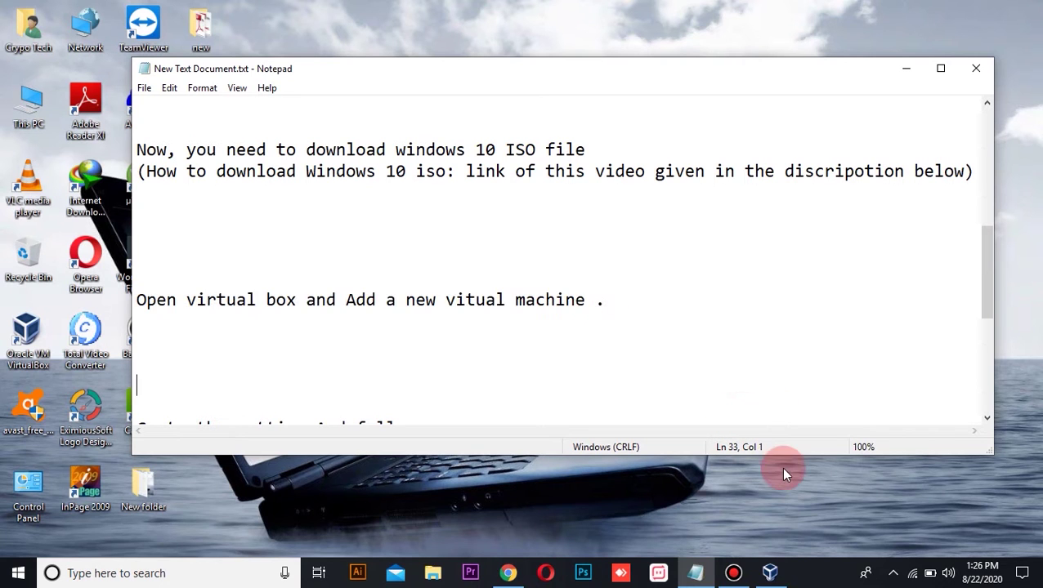
click(770, 573)
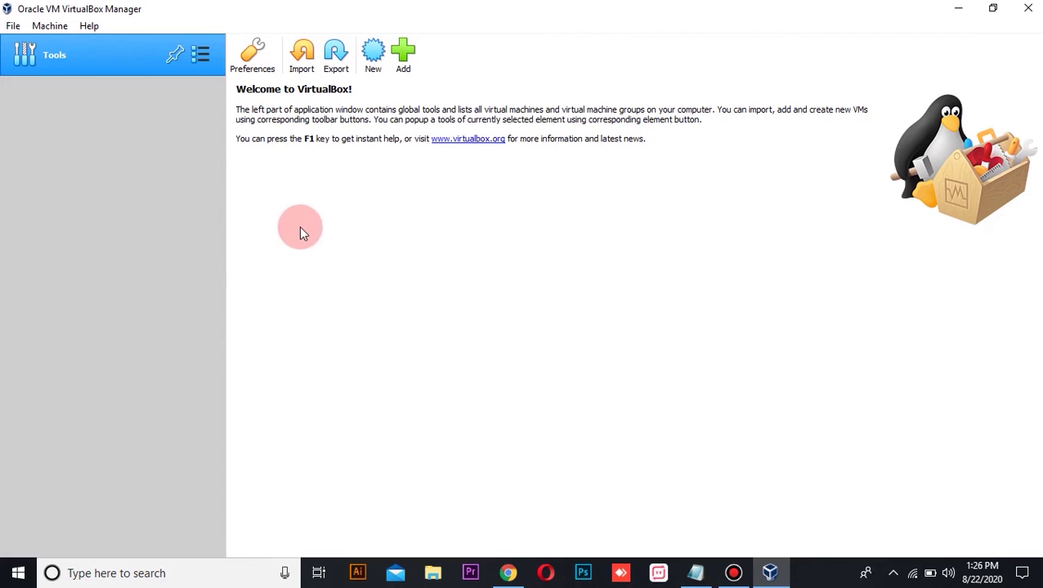
Create a new machine named 'windows 10', type Microsoft Windows, version Windows 10 (64-bit).
click(124, 205)
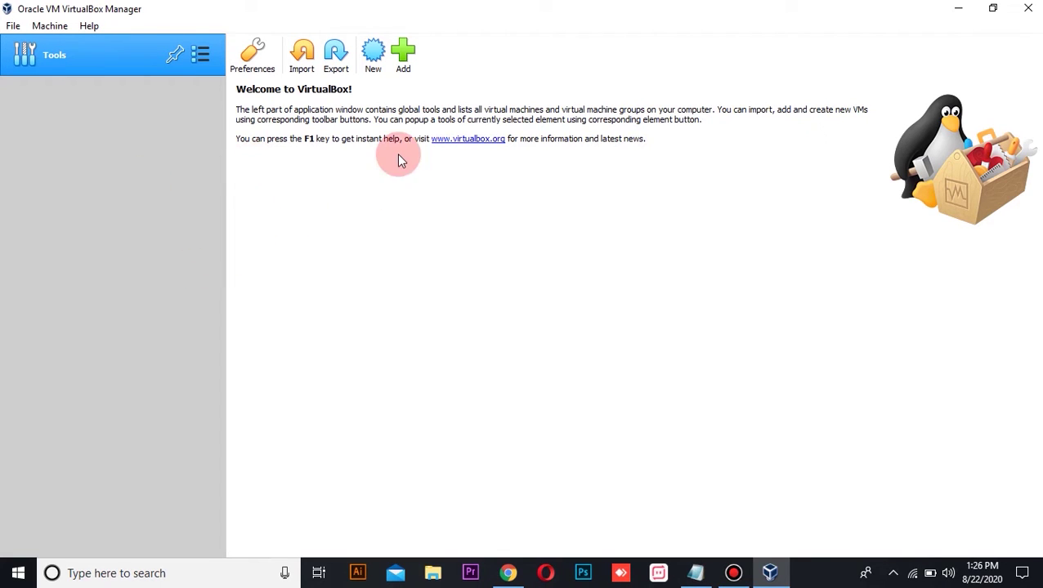
click(375, 67)
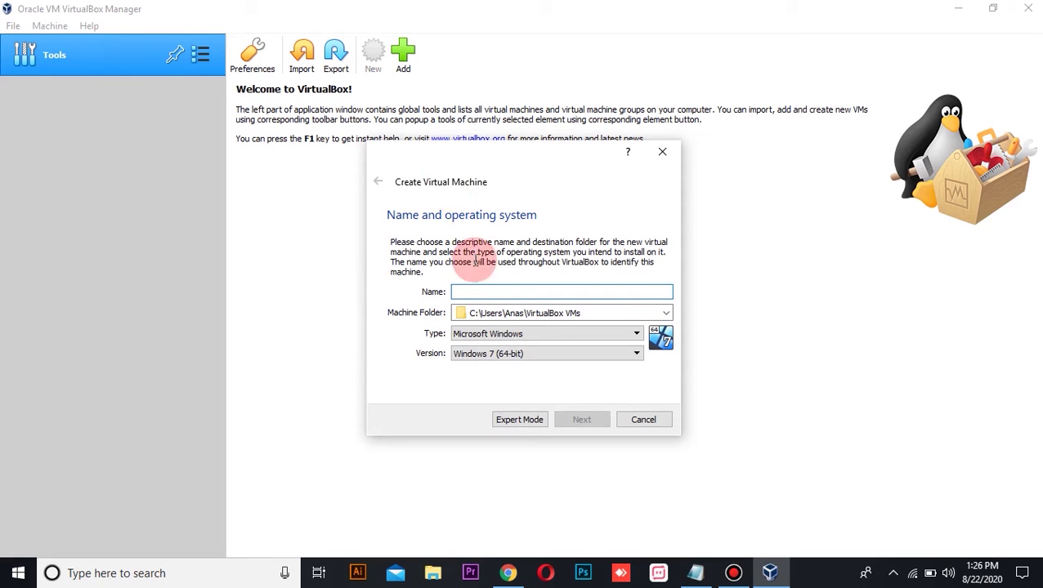
click(504, 294)
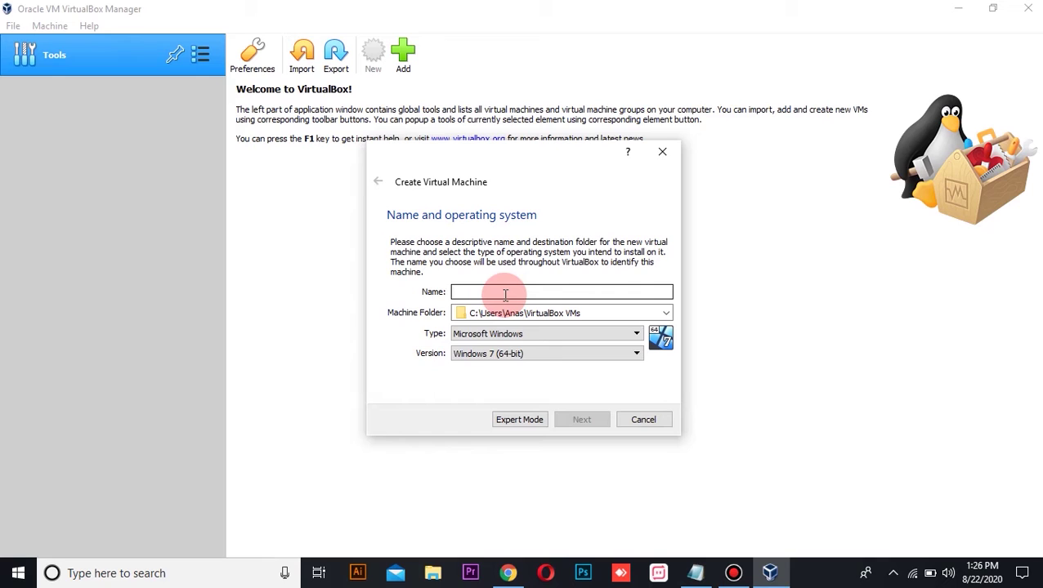
text(windows 10)
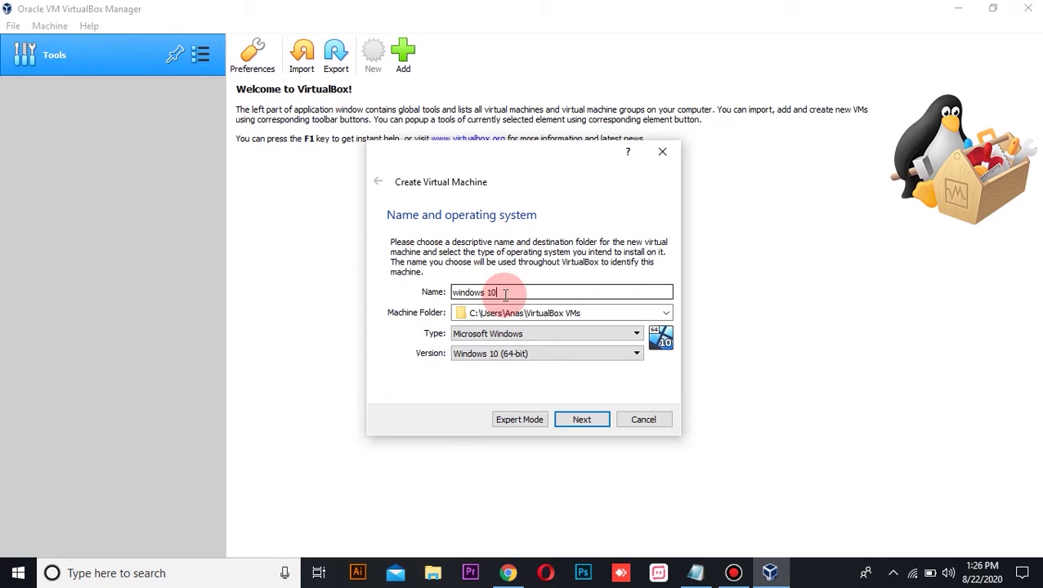
click(536, 354)
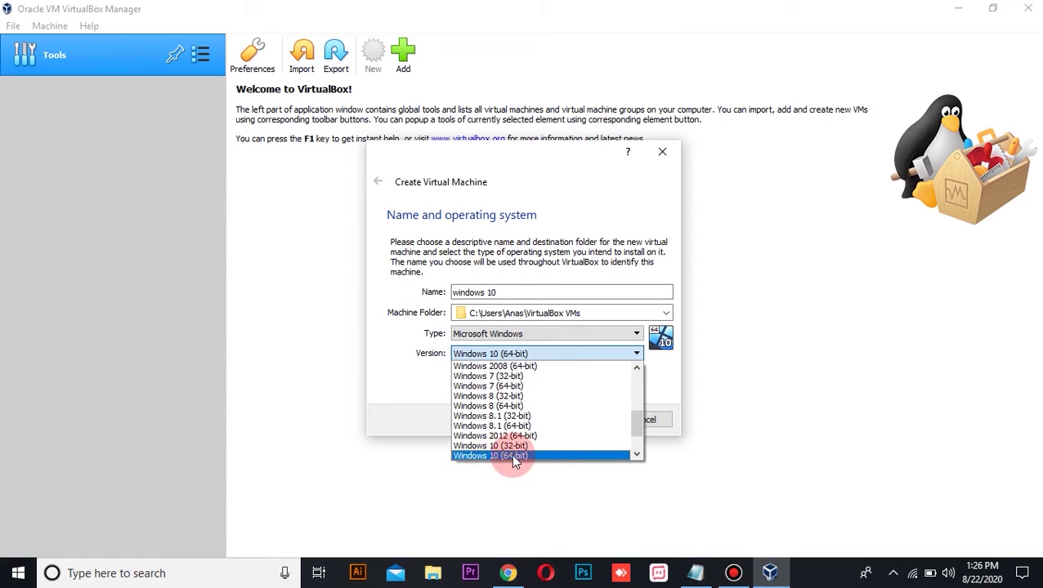
click(514, 456)
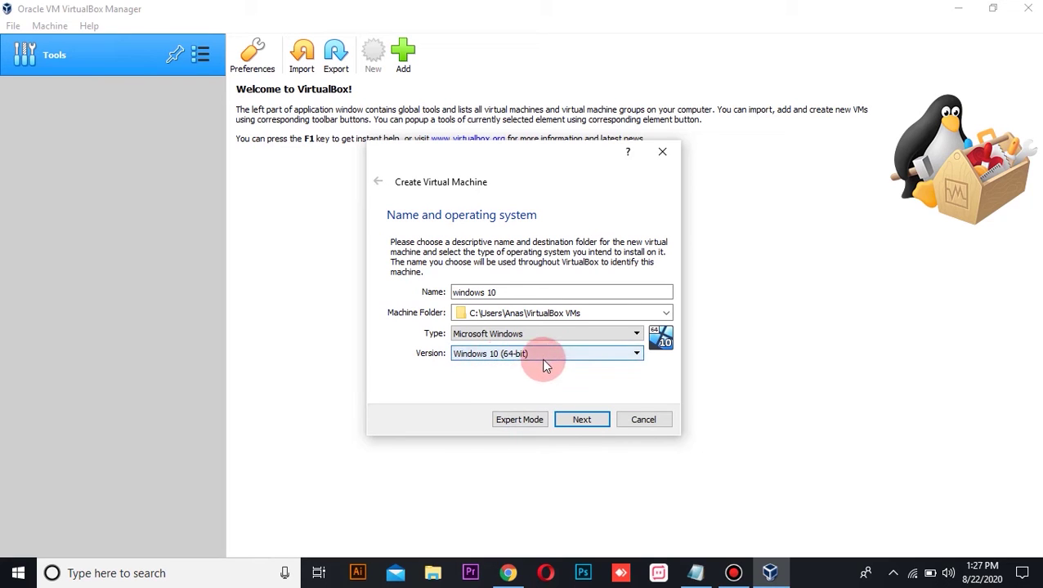
Keep the default 2048 MB memory and create a new dynamically sized 15.00 GB VDI disk.
click(580, 419)
click(581, 422)
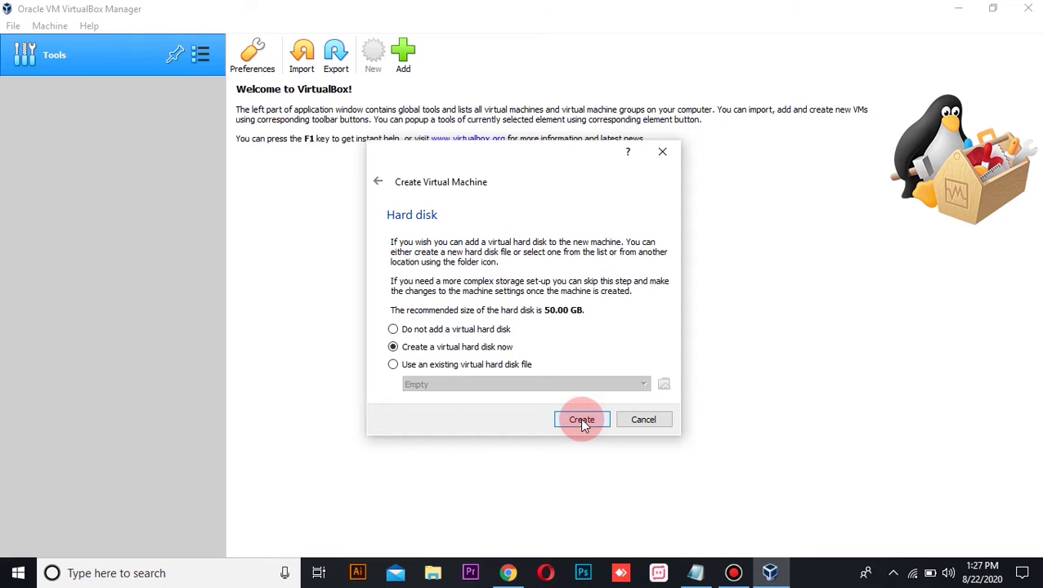
click(581, 422)
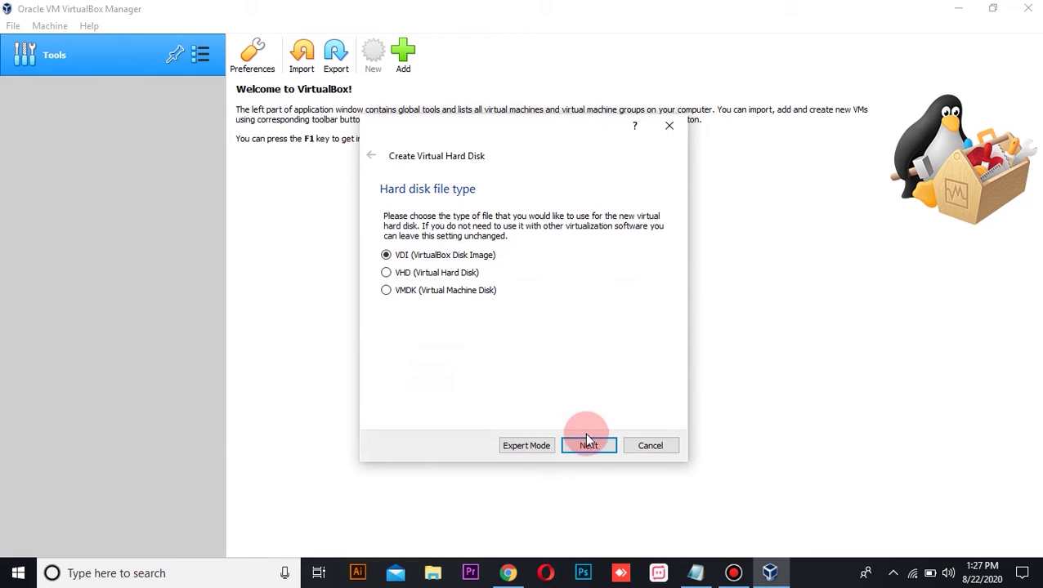
click(588, 446)
click(589, 446)
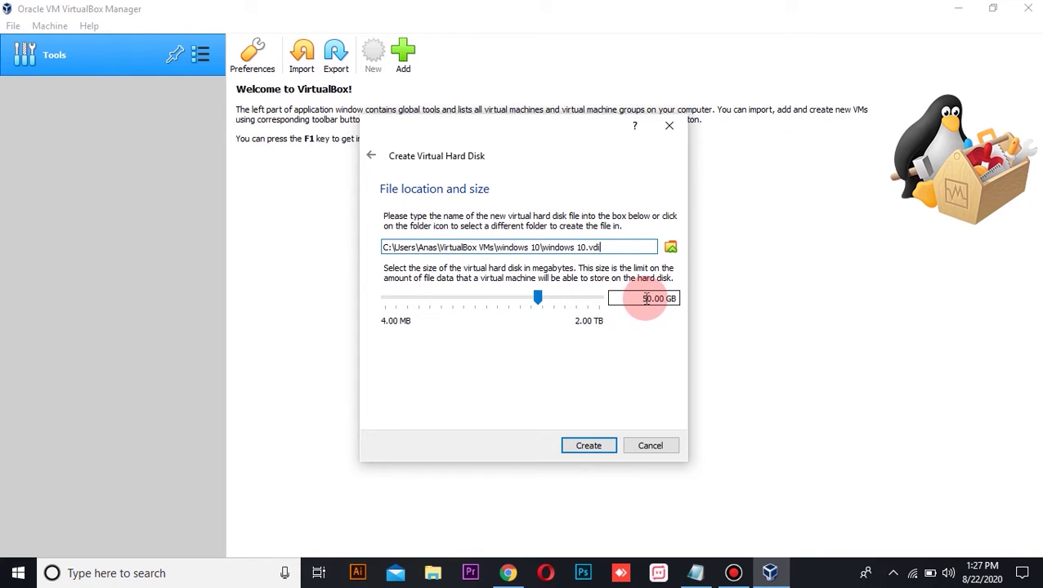
drag(652, 300, 648, 300)
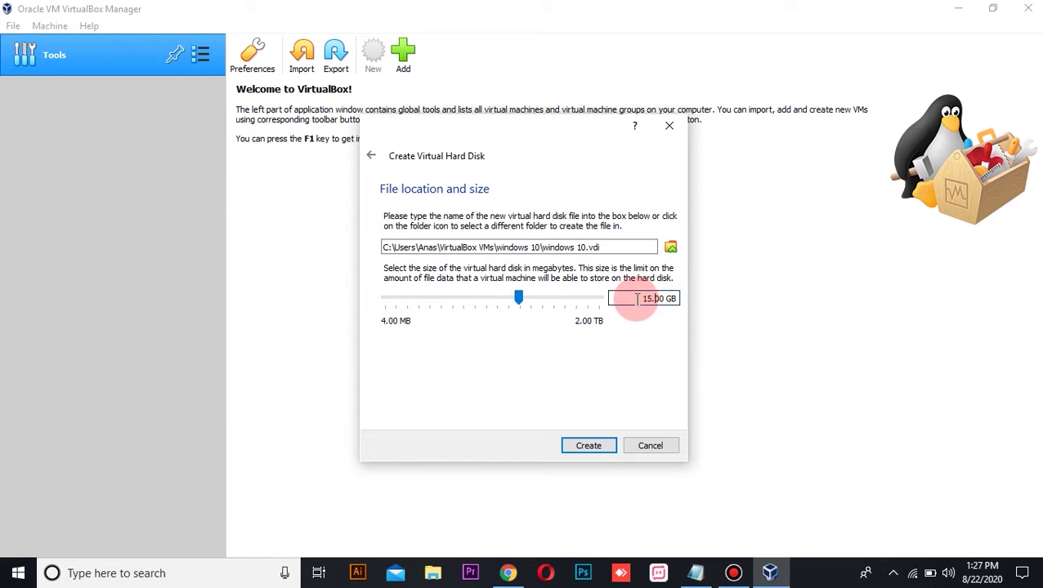
click(588, 448)
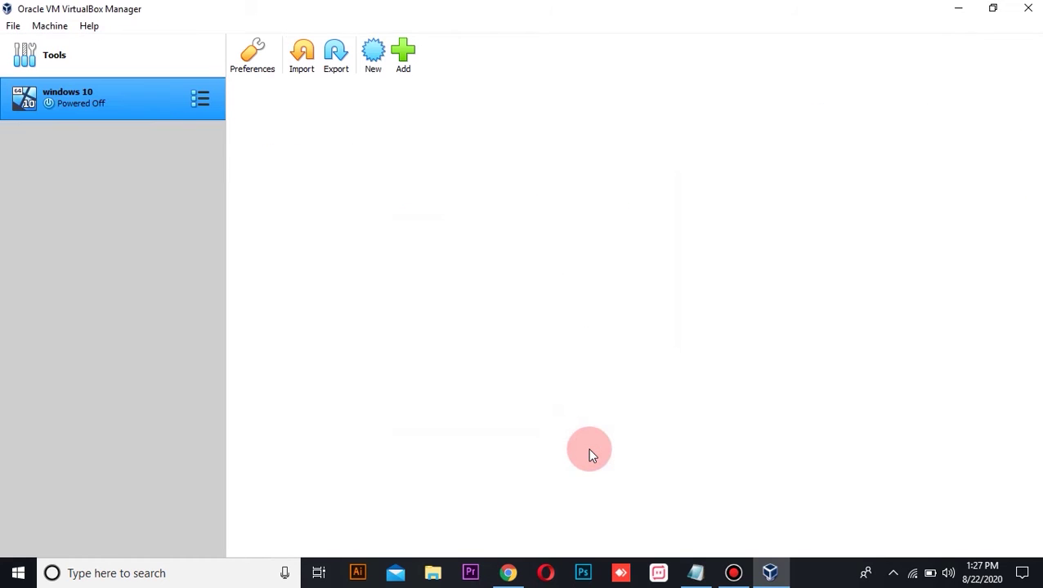
click(696, 573)
drag(987, 298, 978, 345)
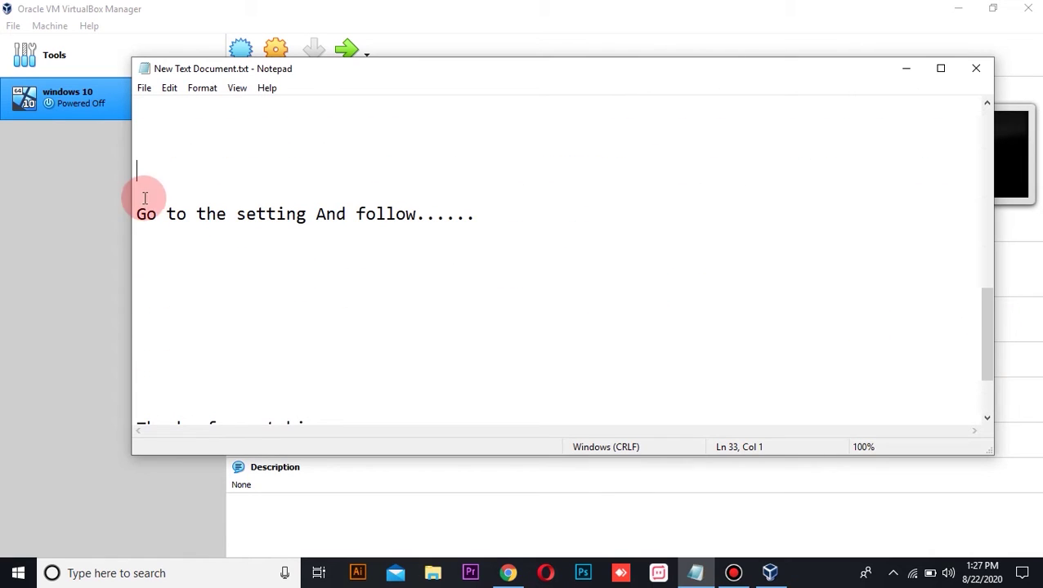
drag(136, 215, 314, 220)
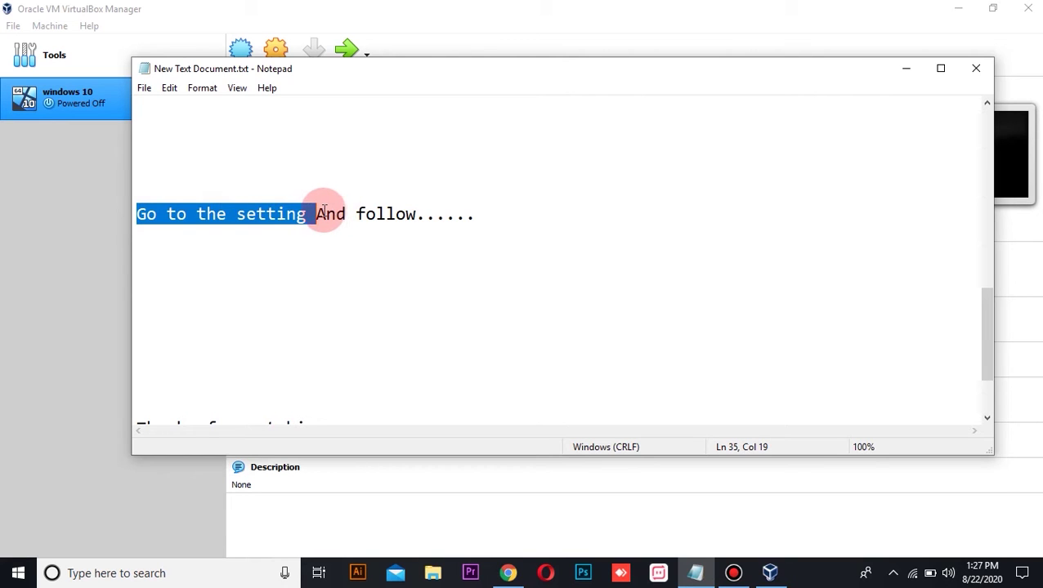
drag(385, 214, 425, 221)
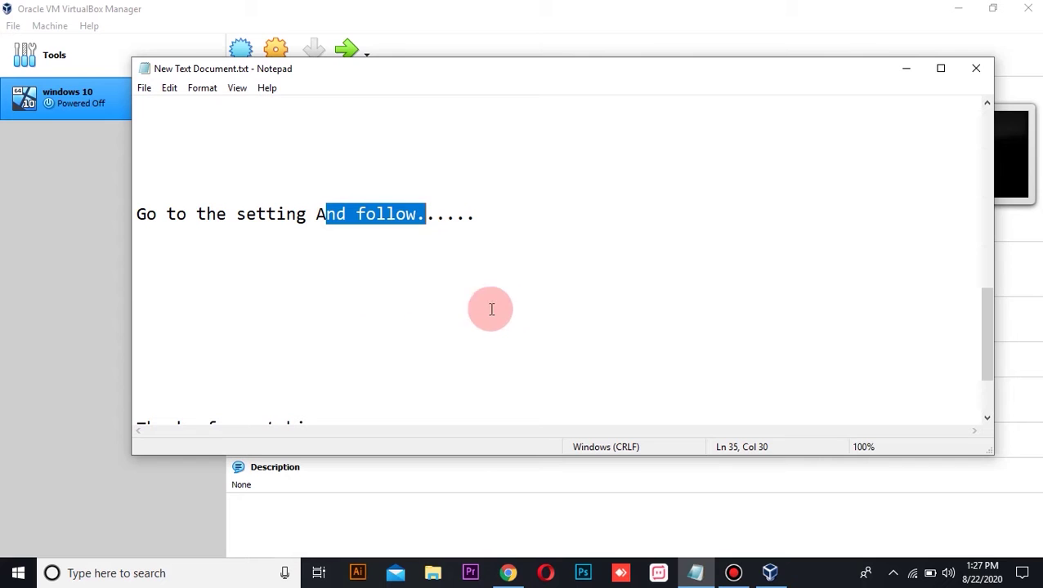
click(94, 288)
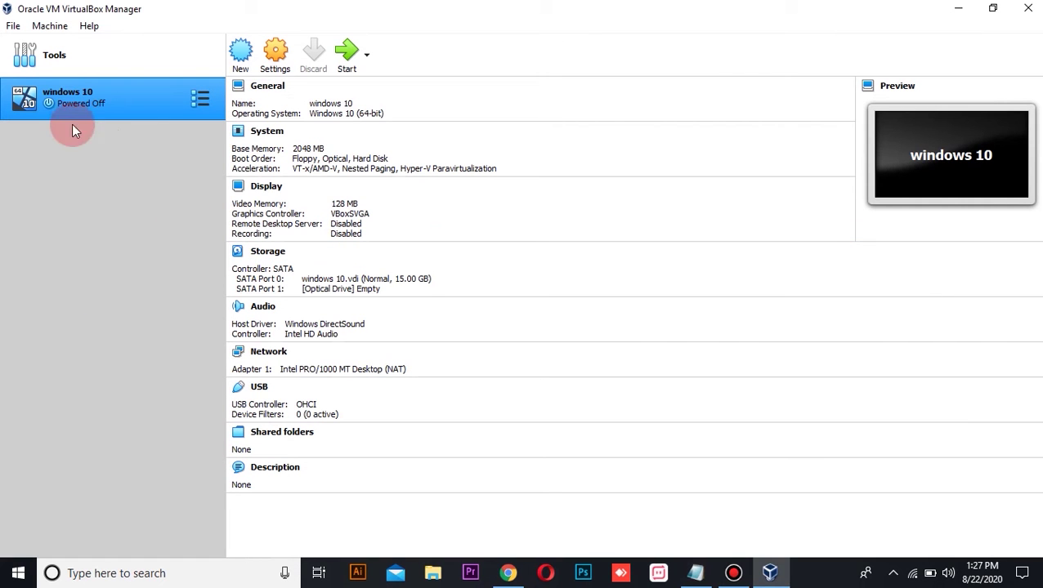
Open the windows 10 VM's Storage settings and select its empty optical drive.
right_click(103, 97)
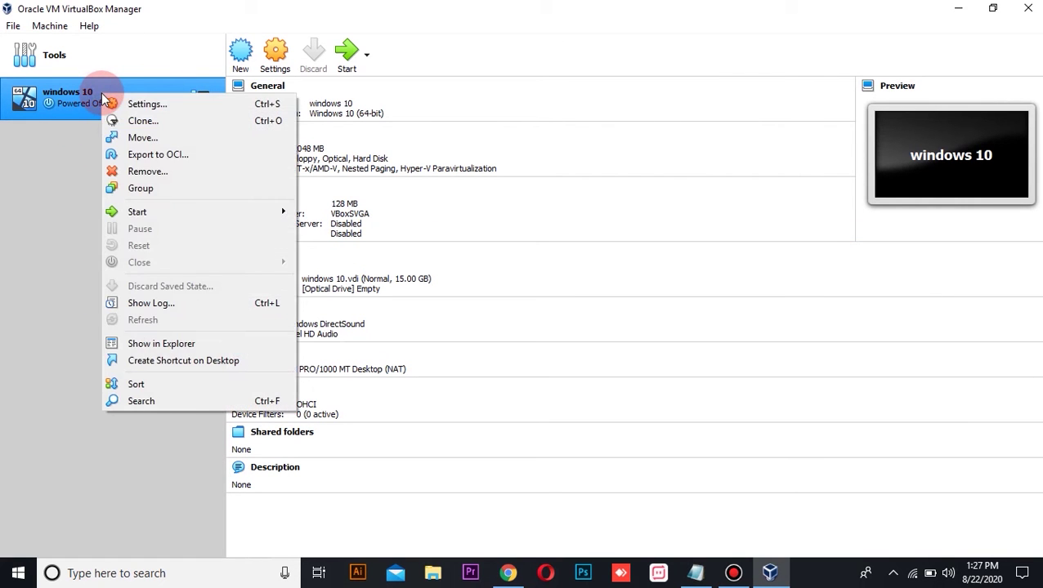
click(134, 102)
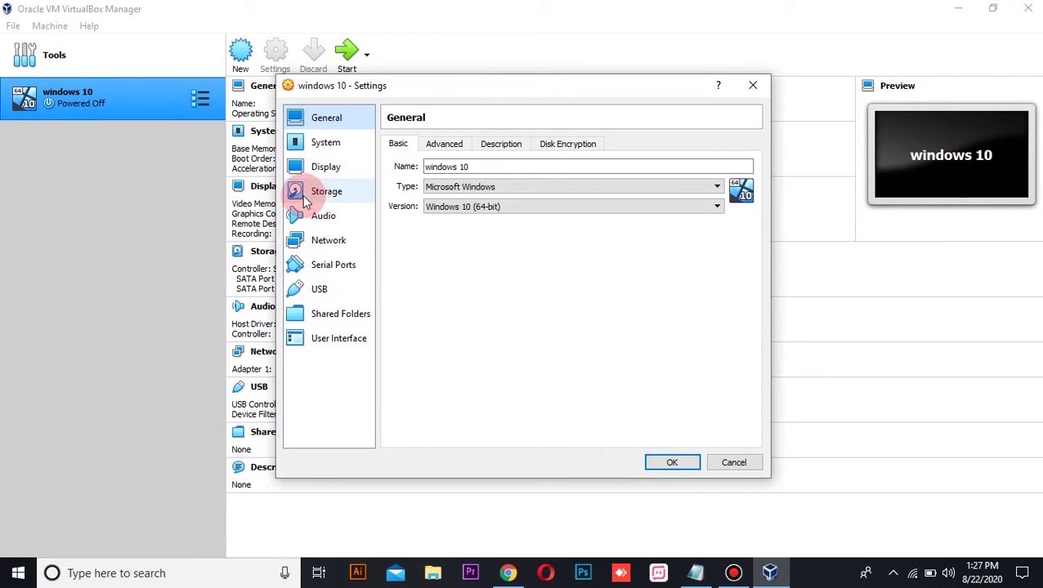
click(331, 193)
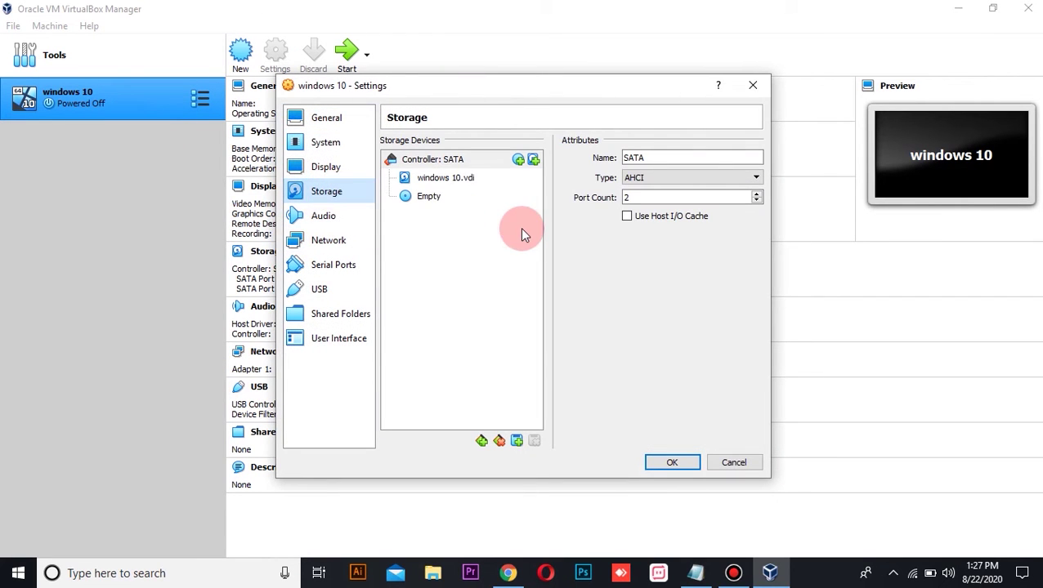
click(430, 197)
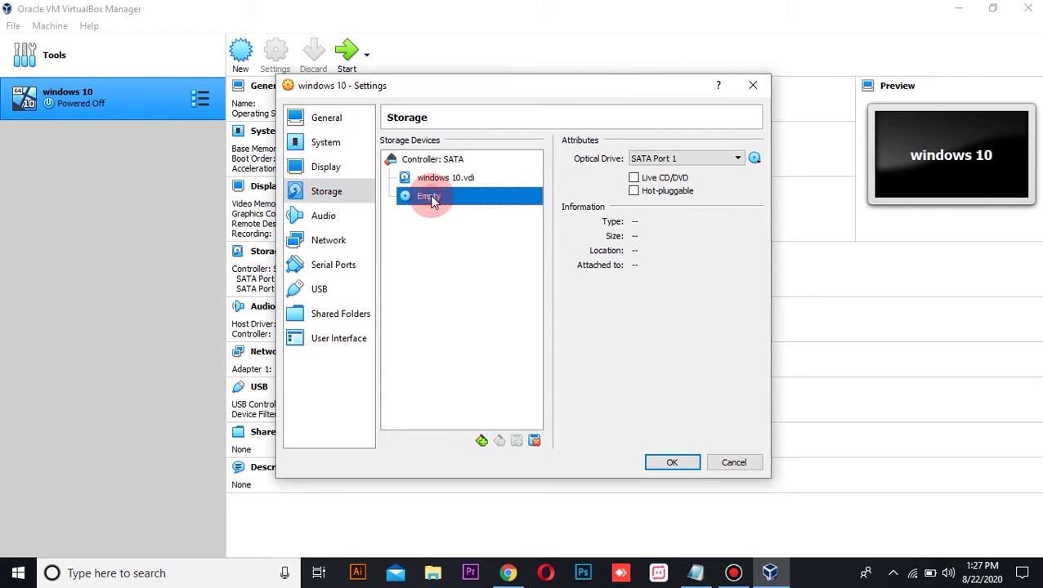
click(755, 160)
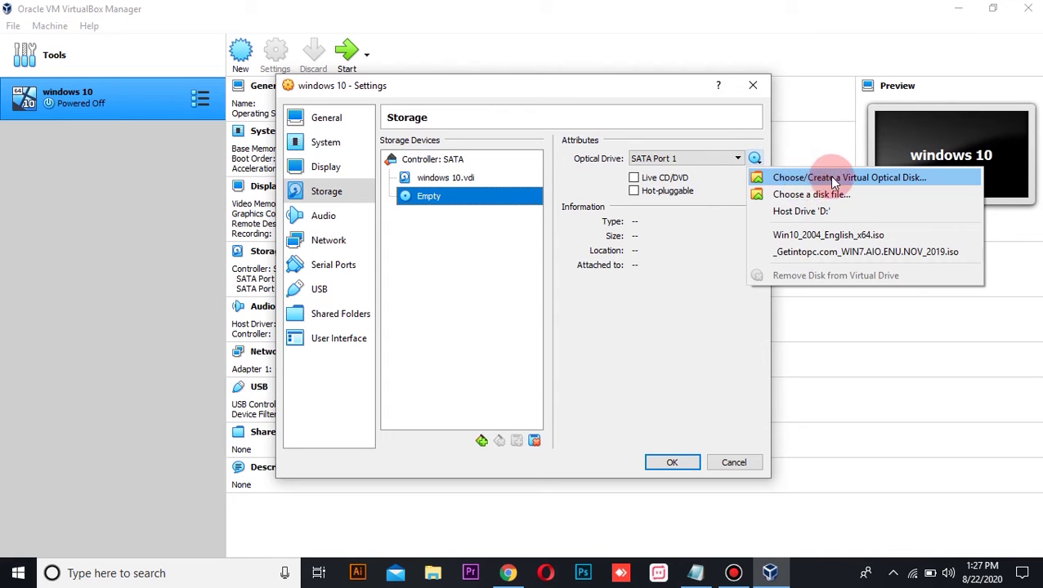
Add Win10_2004_English_x64.iso, attach it to the optical drive, and save the settings.
click(904, 177)
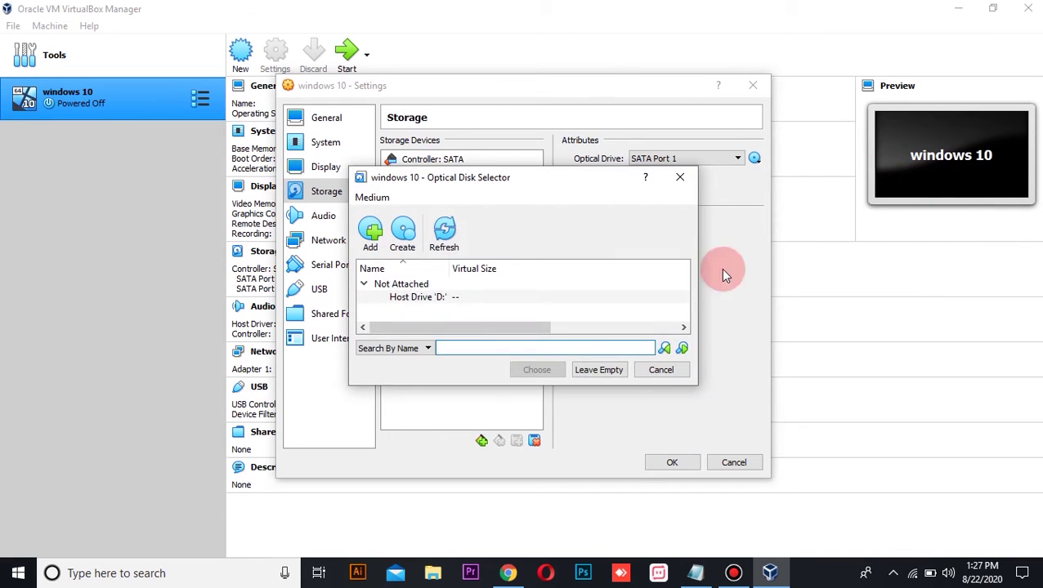
click(372, 234)
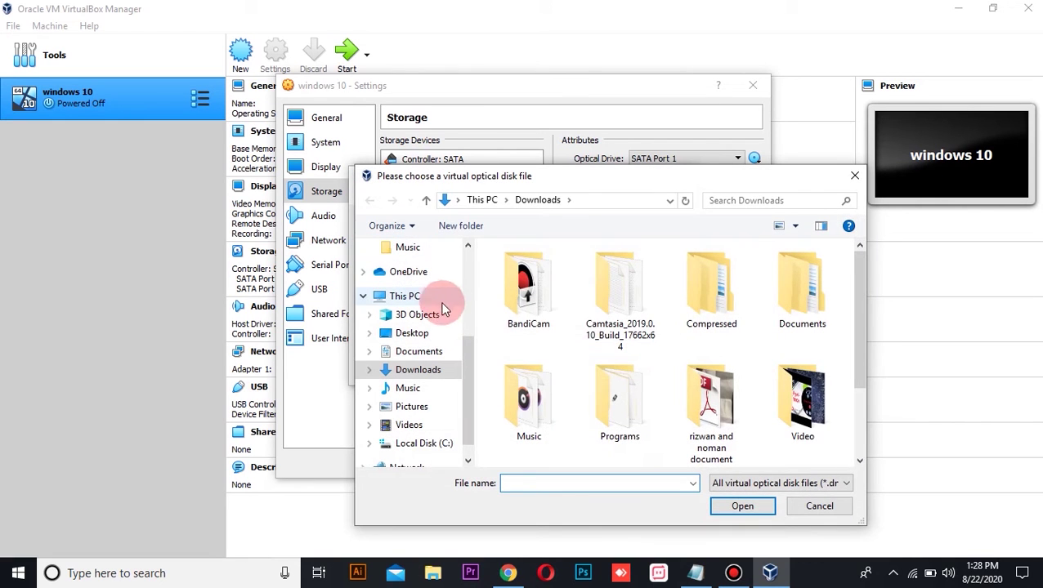
drag(864, 292, 880, 365)
click(621, 433)
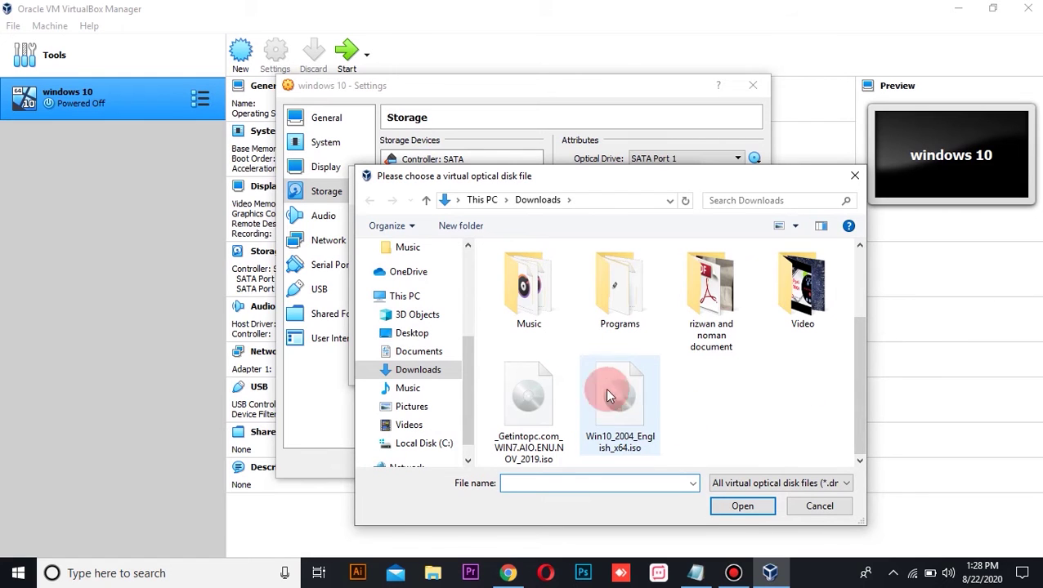
click(617, 412)
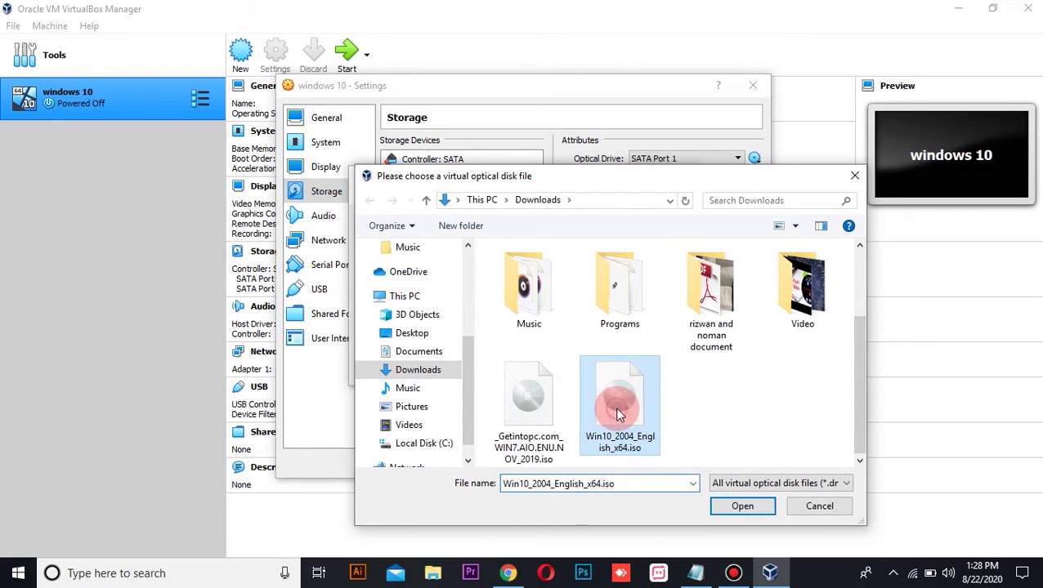
click(736, 509)
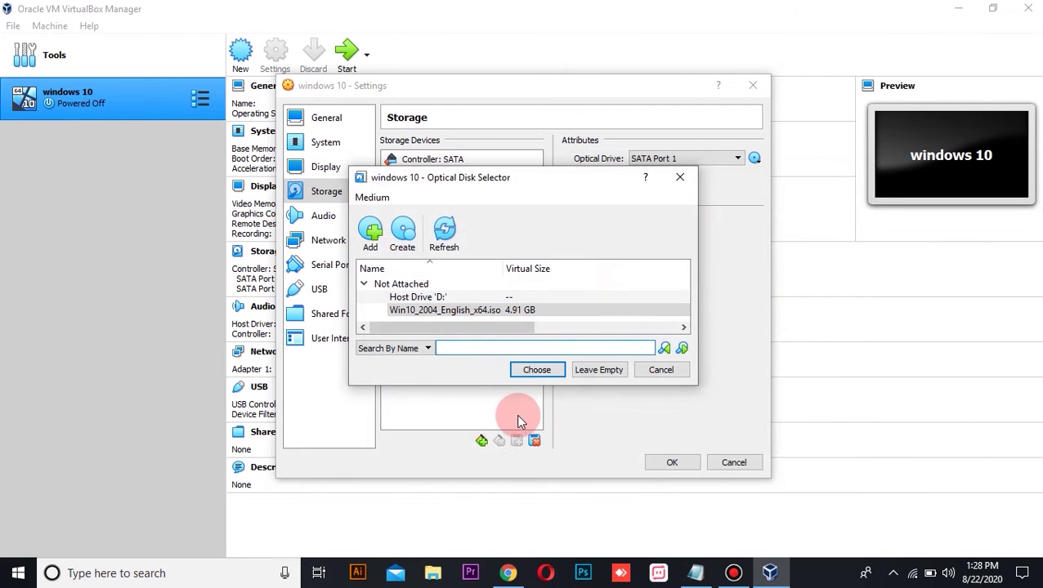
click(531, 372)
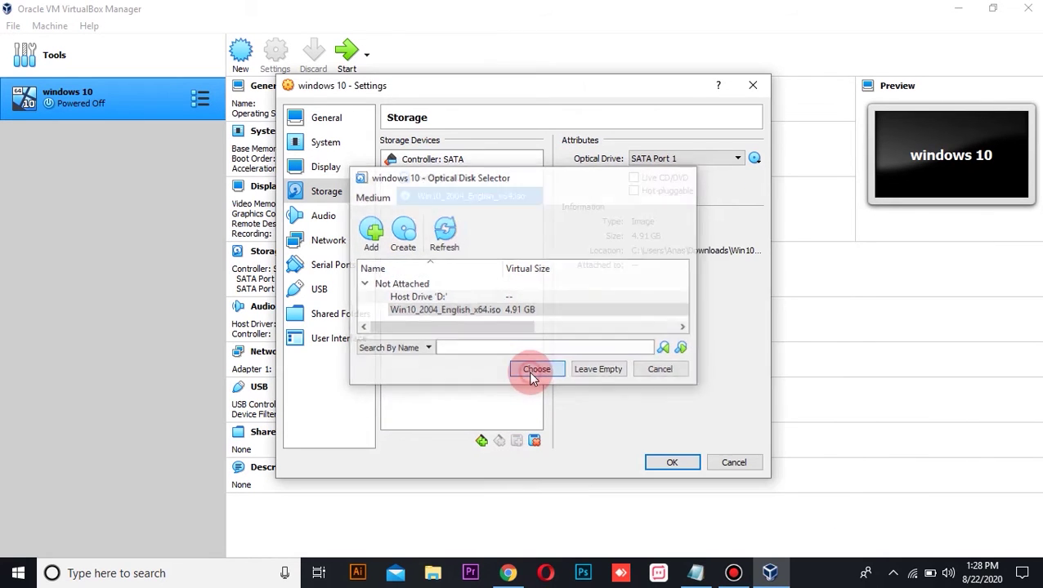
click(678, 472)
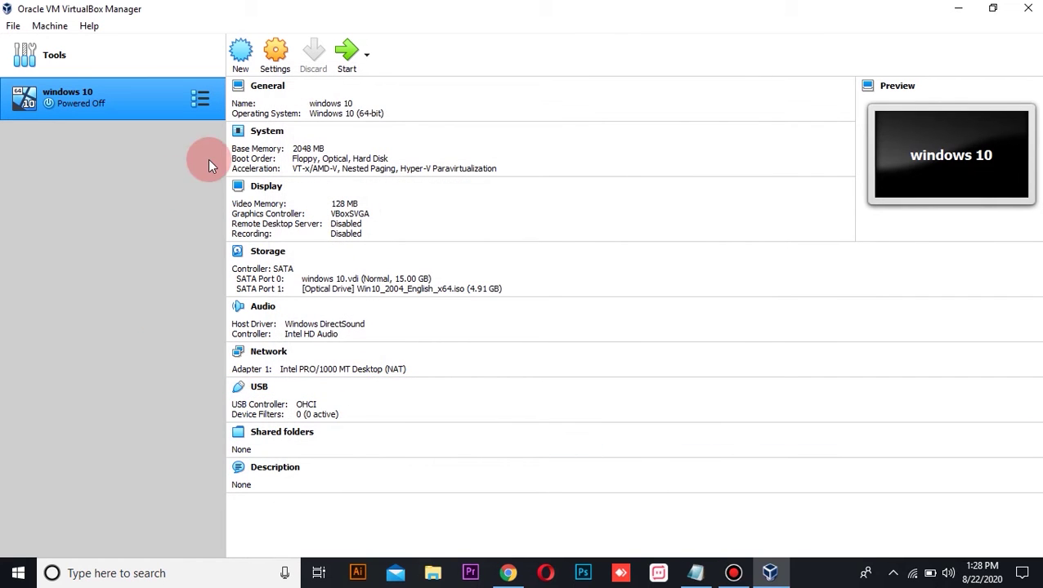
Start the windows 10 VM, keep the default language, choose Install now, and skip the product key.
click(348, 64)
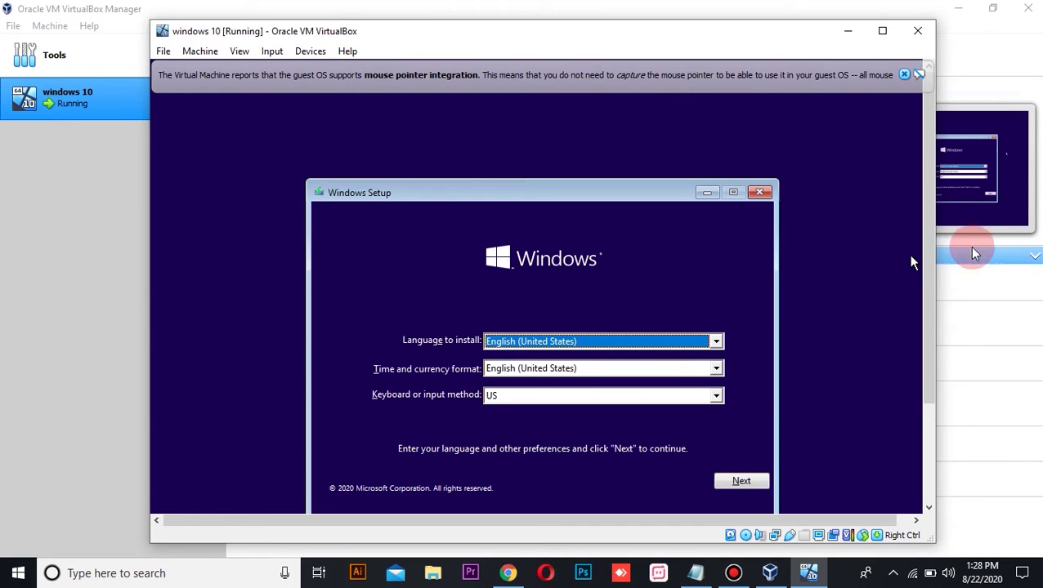
scroll(930, 233, down, 2)
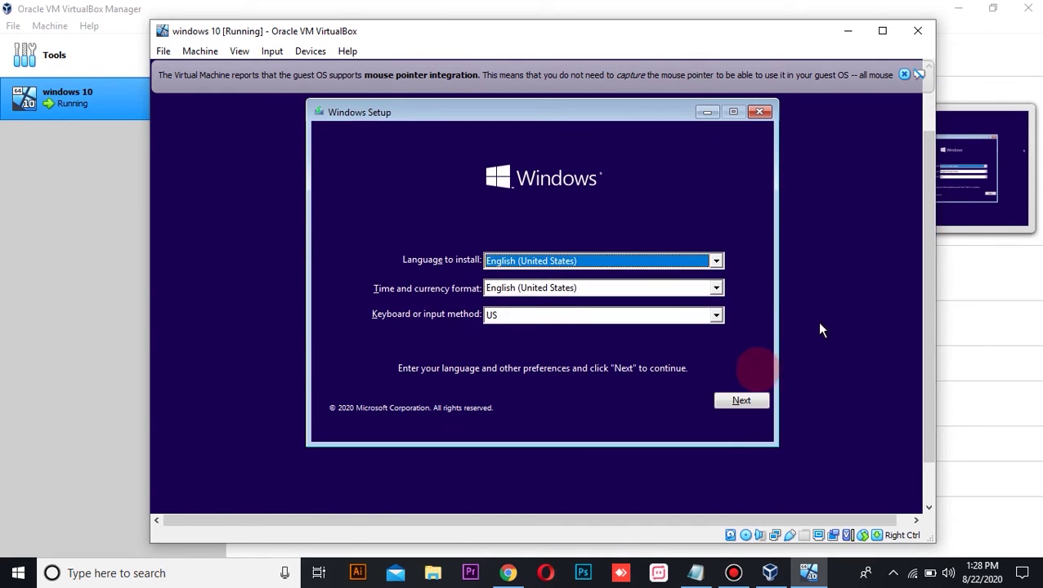
click(741, 402)
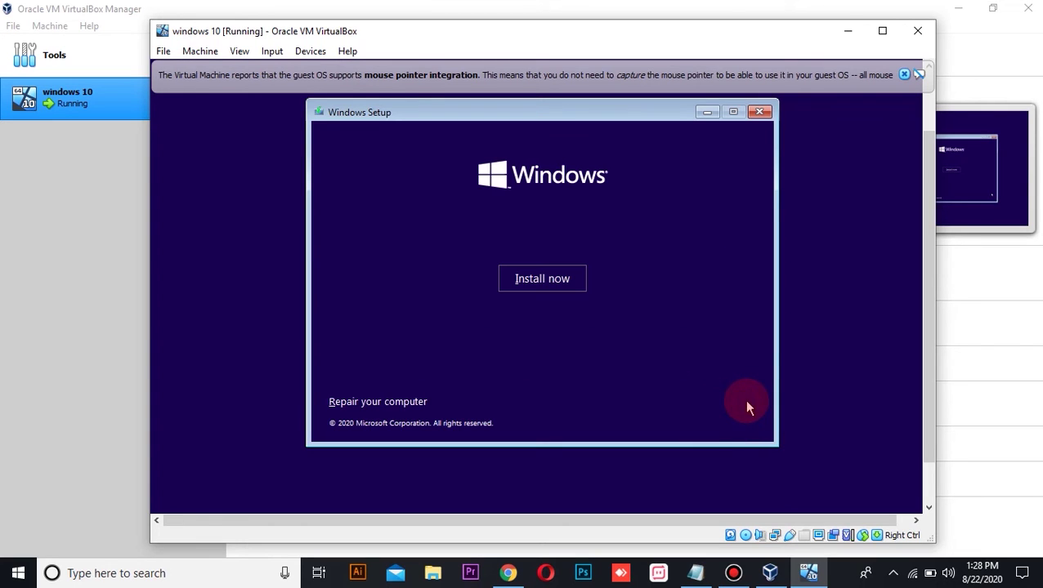
click(534, 279)
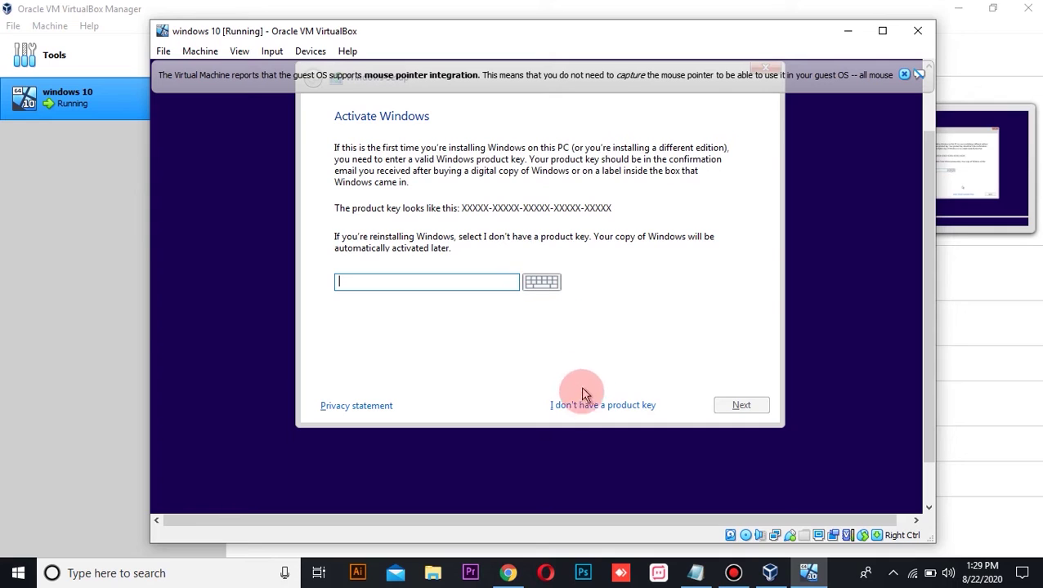
click(633, 407)
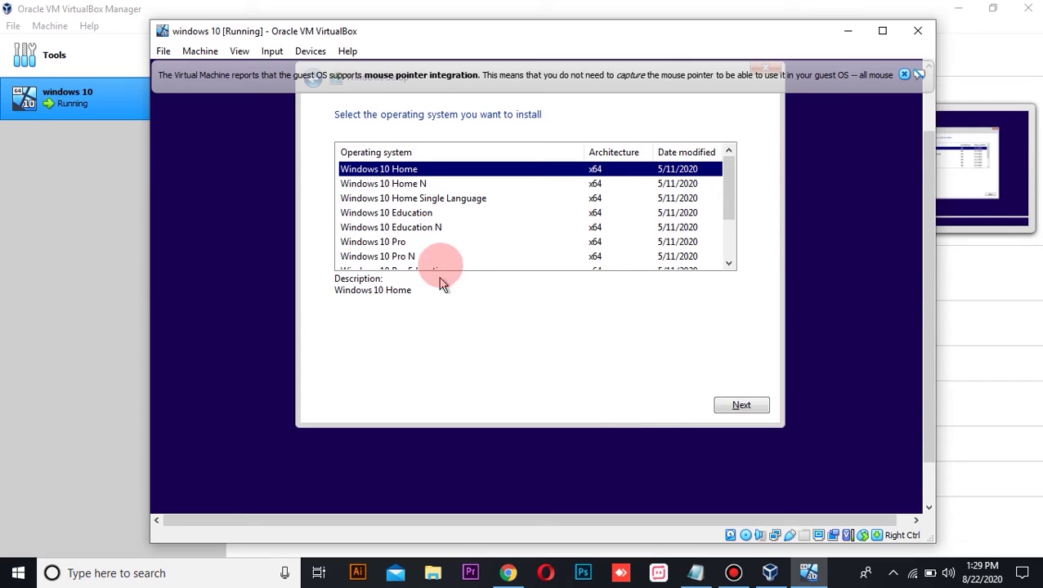
Look through the edition list, settle on Windows 10 Home, and continue.
click(399, 186)
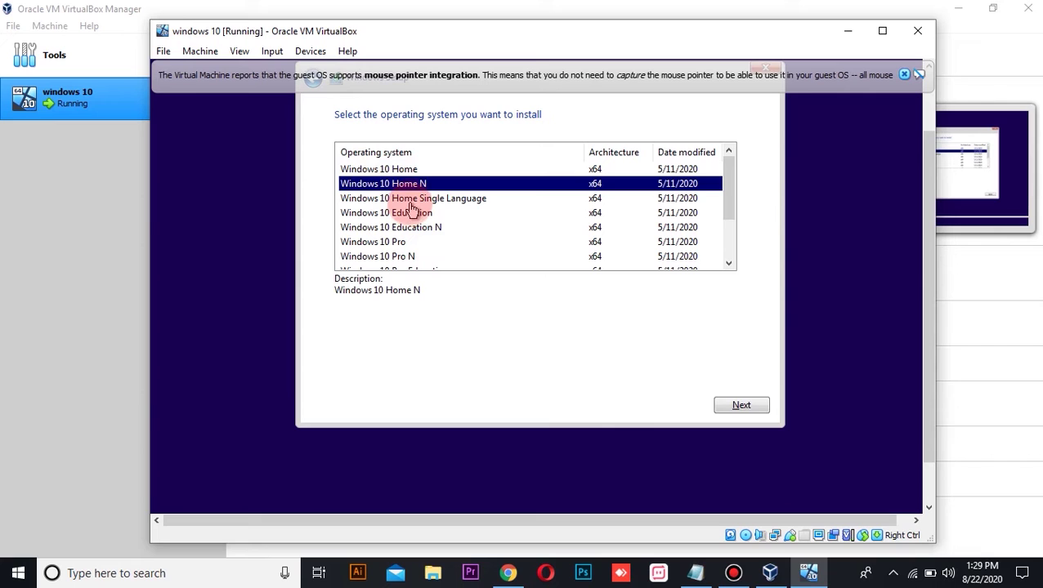
click(408, 200)
click(409, 214)
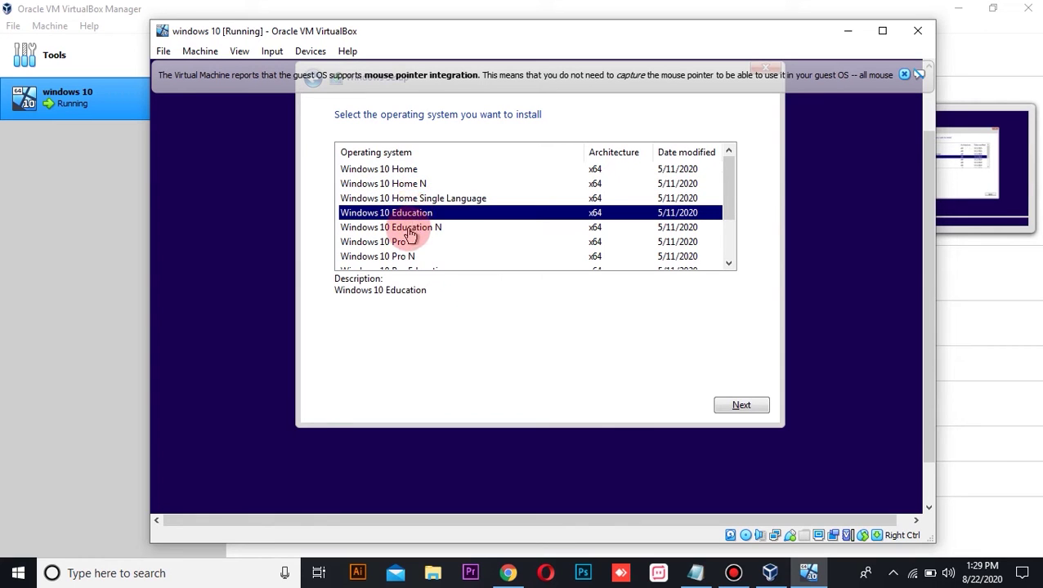
click(409, 229)
click(398, 243)
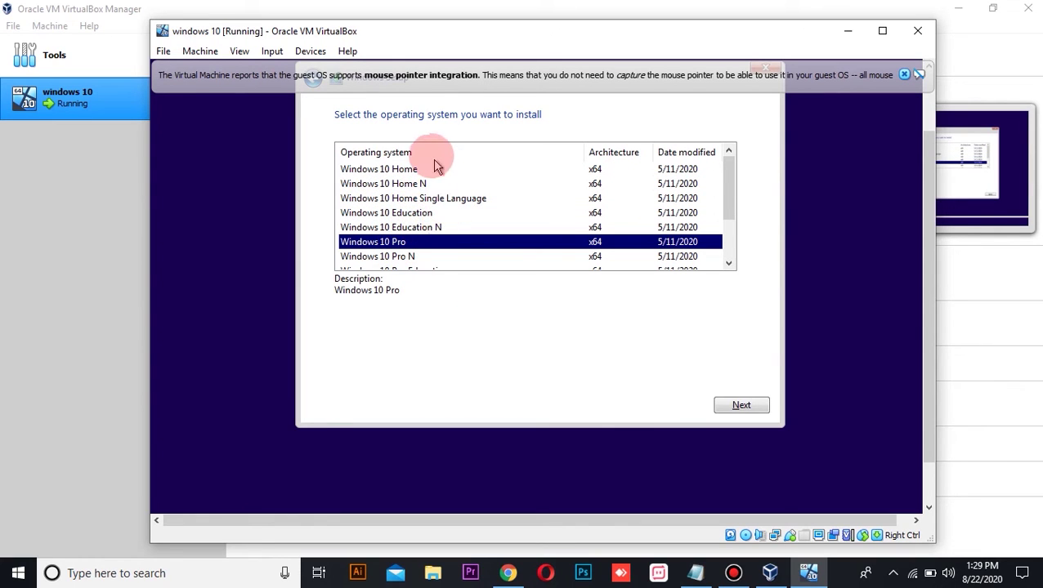
click(379, 173)
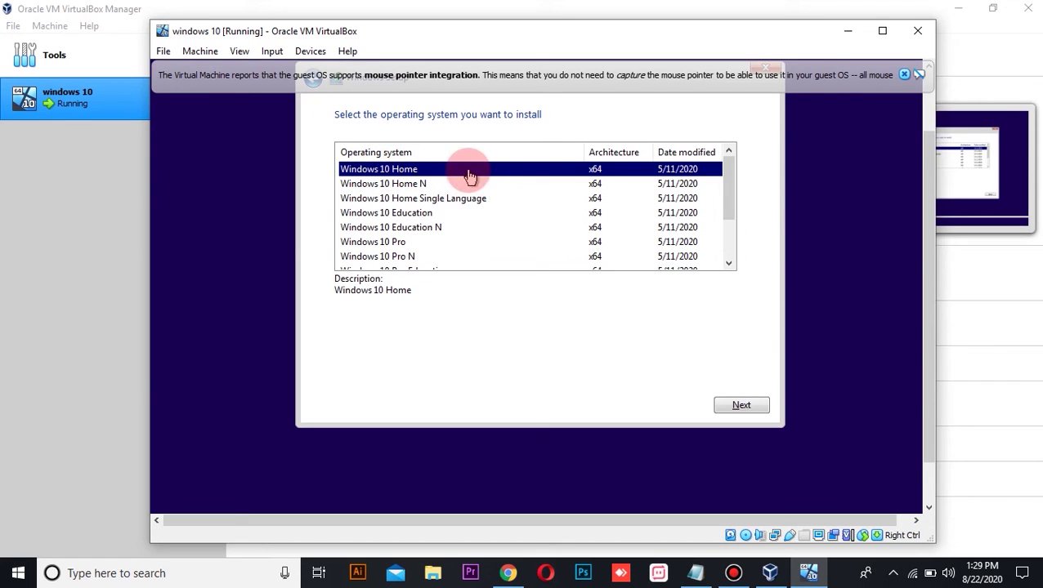
click(742, 407)
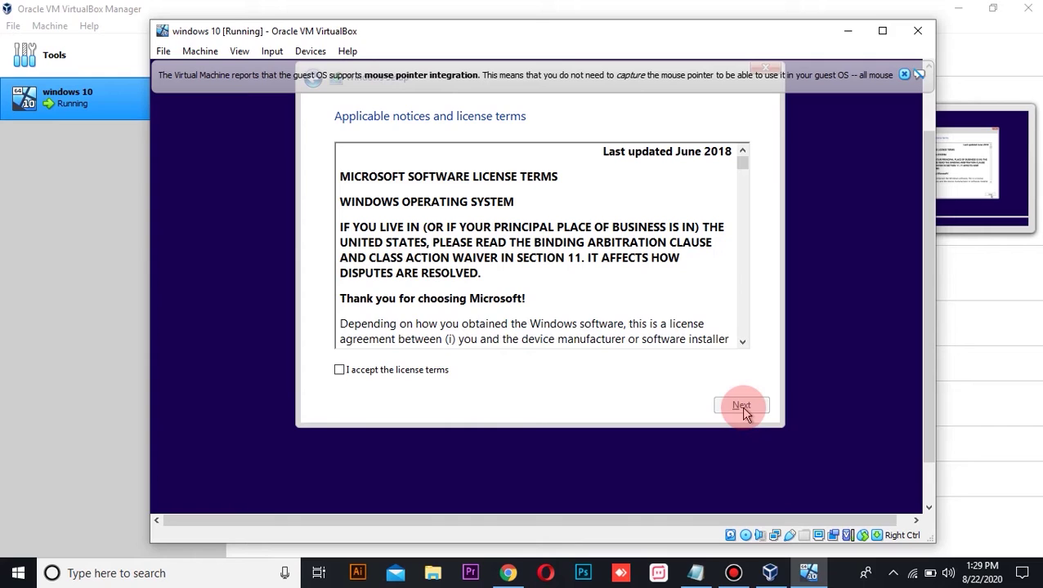
Accept the license, install Custom: Windows only onto Drive 0 Unallocated Space, then restart now.
click(340, 372)
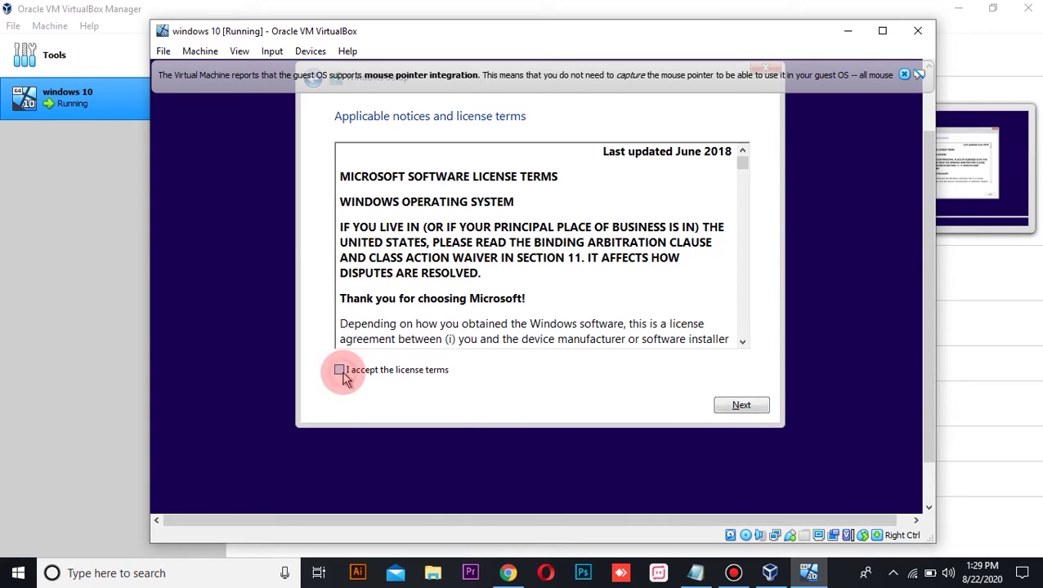
click(744, 406)
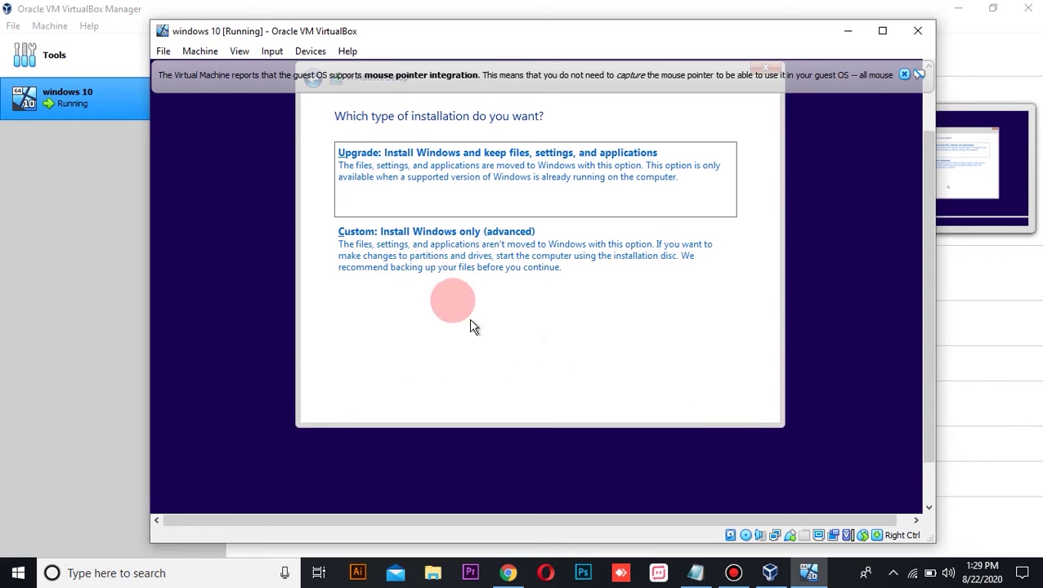
click(408, 272)
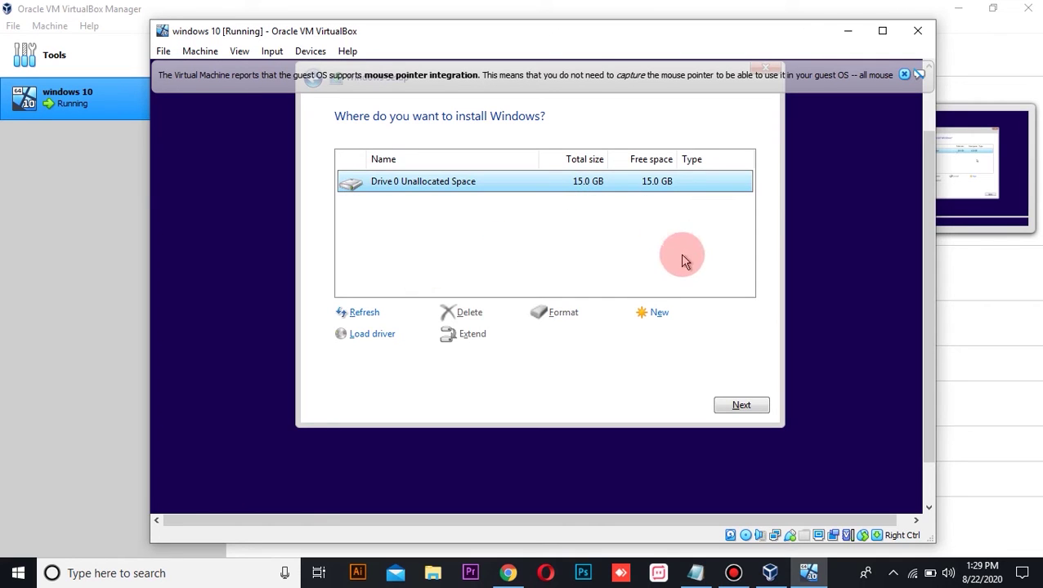
click(745, 411)
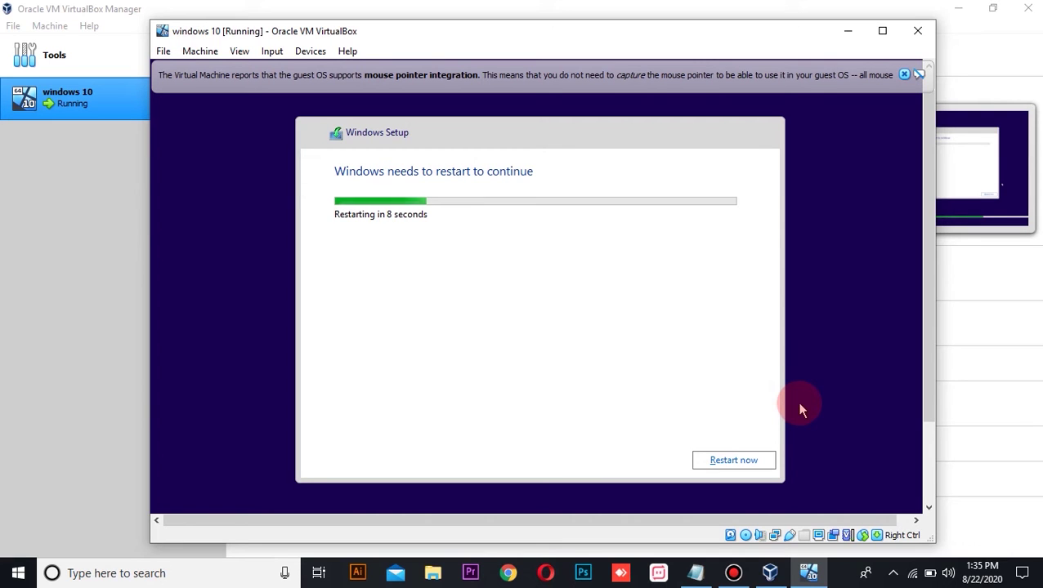
click(739, 460)
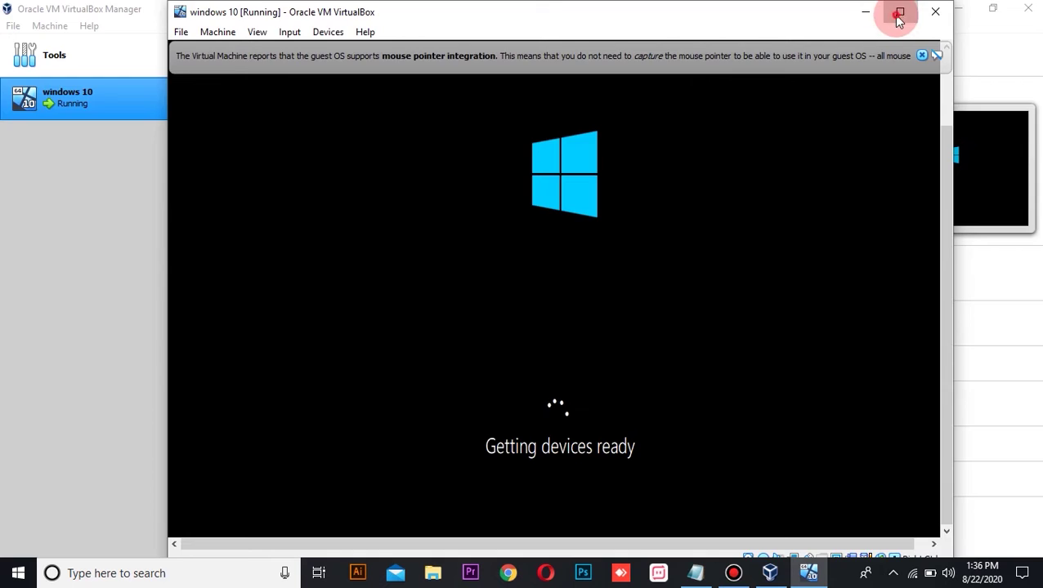
Maximize the VM window and wait until setup asks for the region, with United States selected.
click(898, 17)
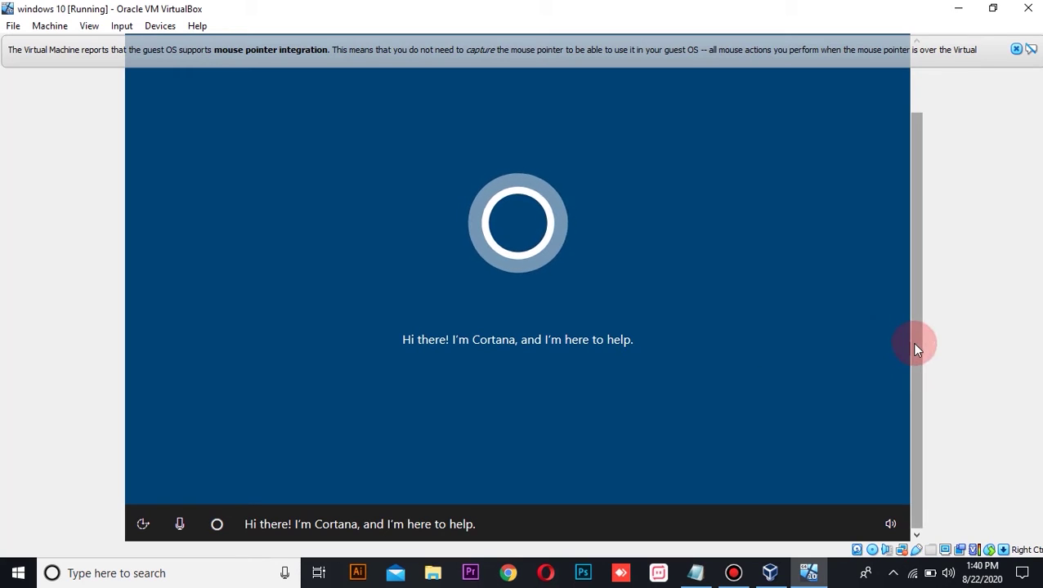
drag(916, 344, 898, 250)
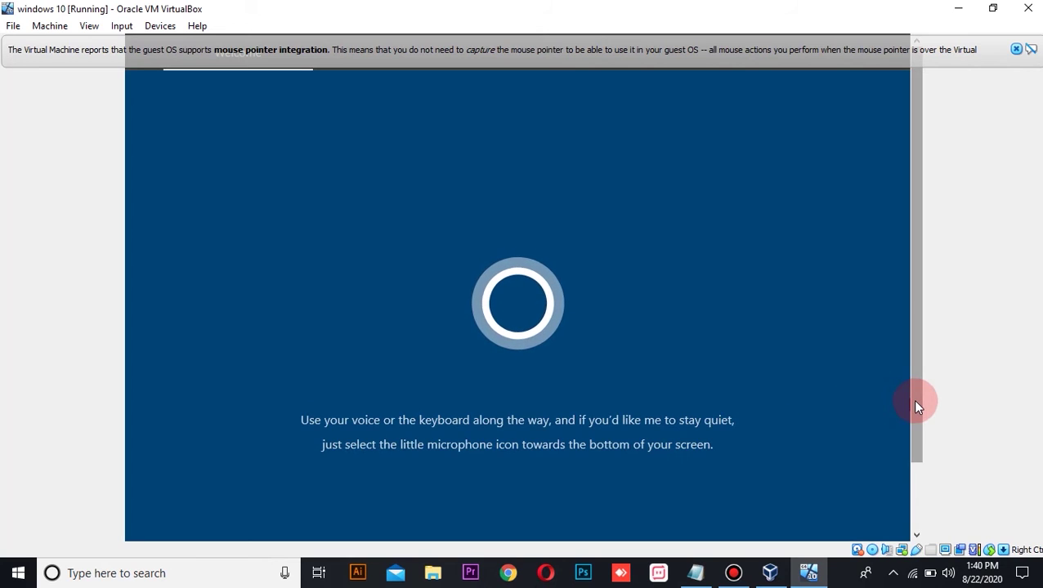
drag(915, 402, 929, 487)
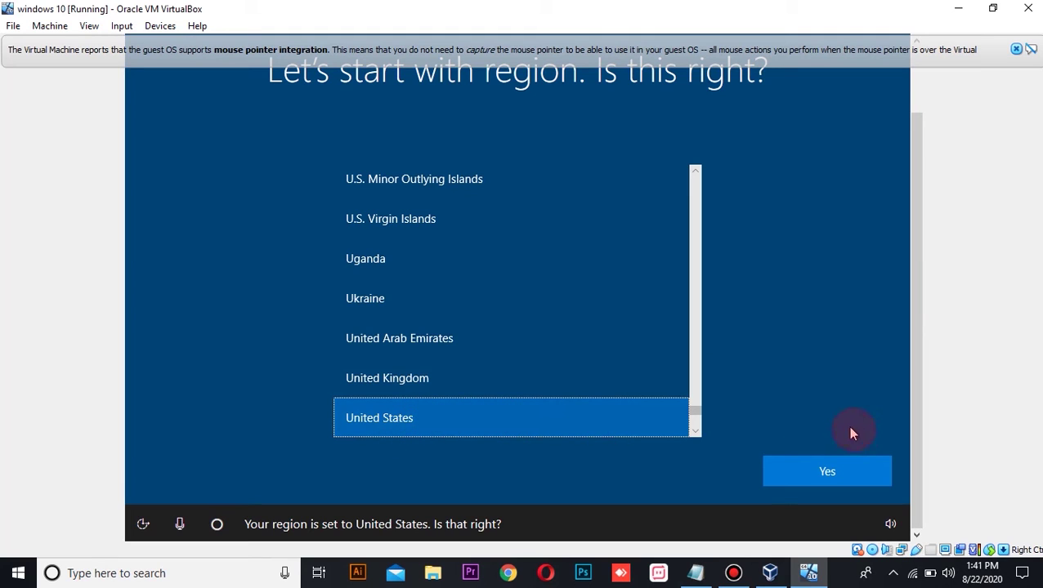
Confirm United States as region and US keyboard layout, skipping a second layout.
click(823, 473)
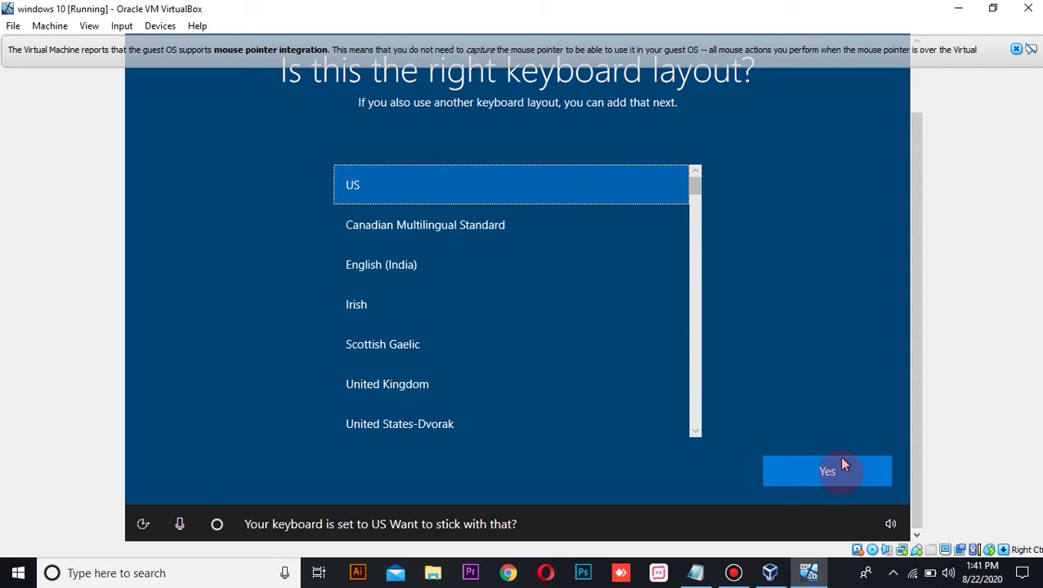
click(824, 486)
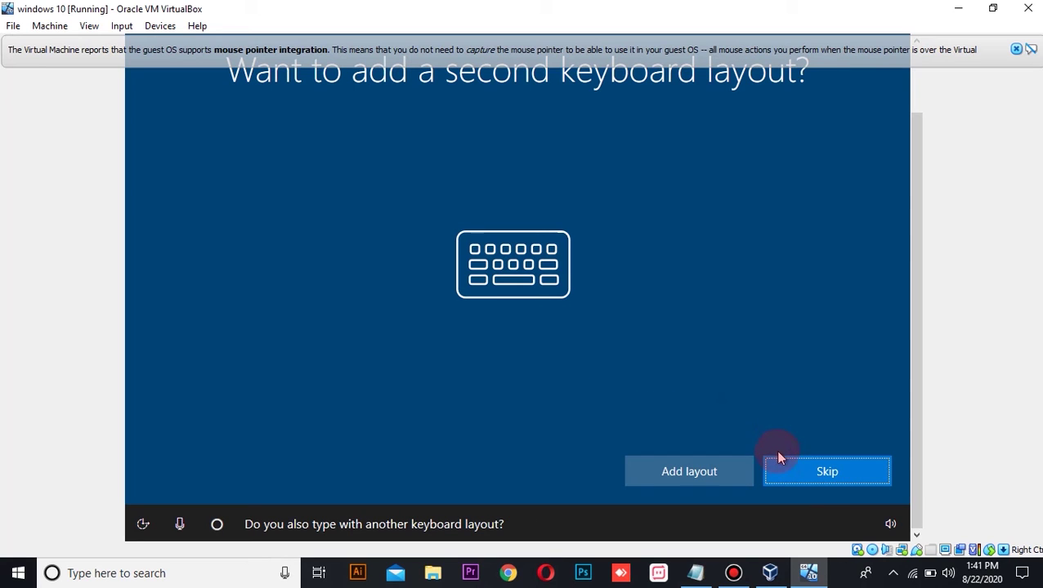
click(790, 463)
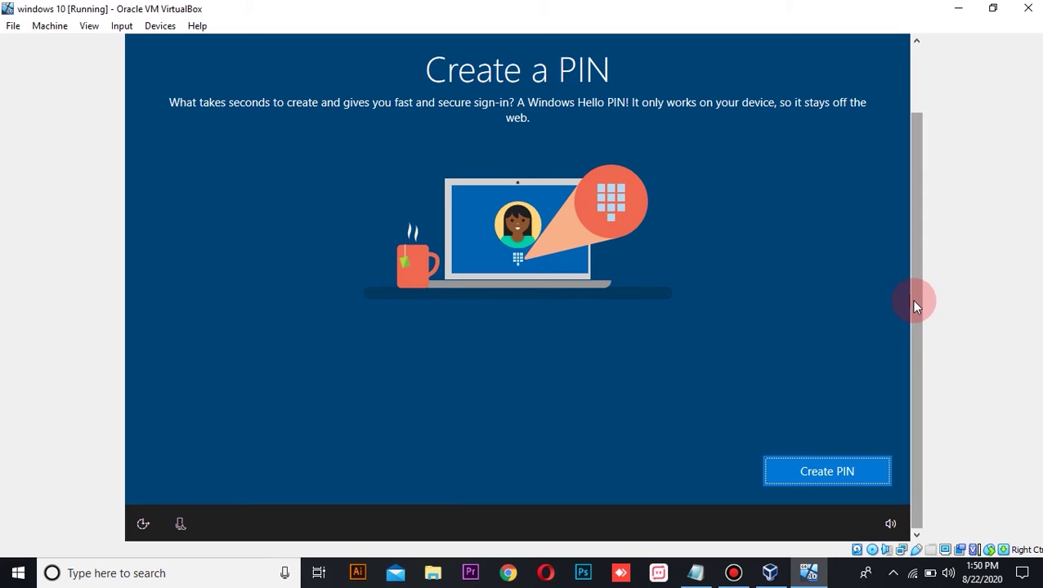
Create a sign-in PIN for the guest account, entering and confirming the chosen PIN.
click(815, 471)
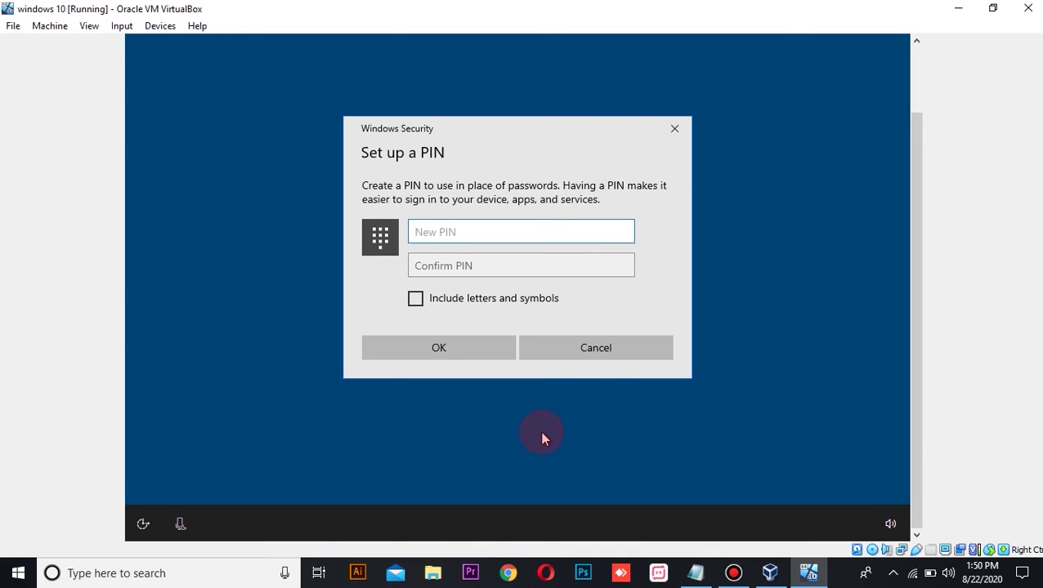
click(510, 230)
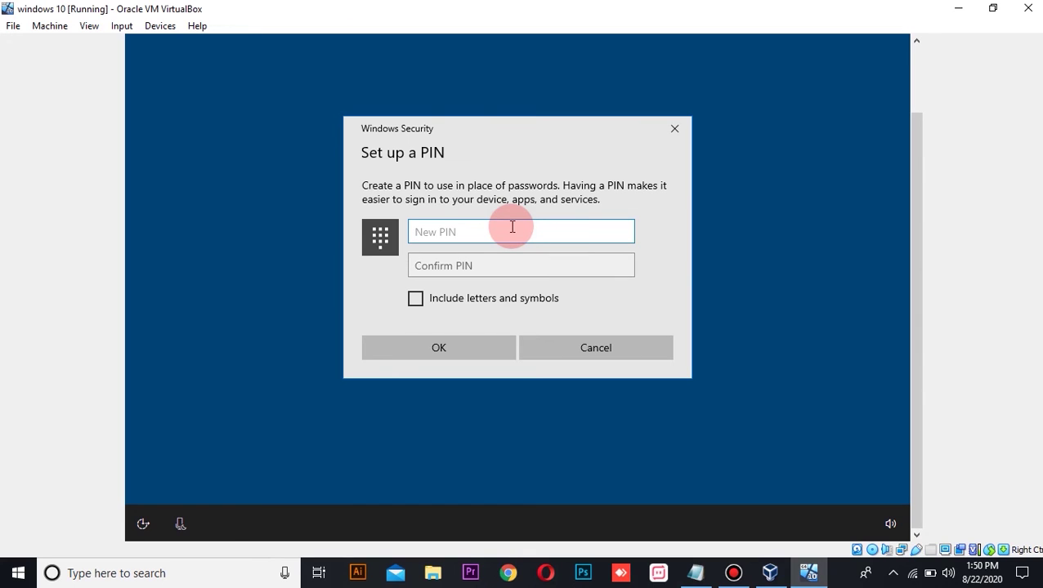
text(1234)
click(420, 273)
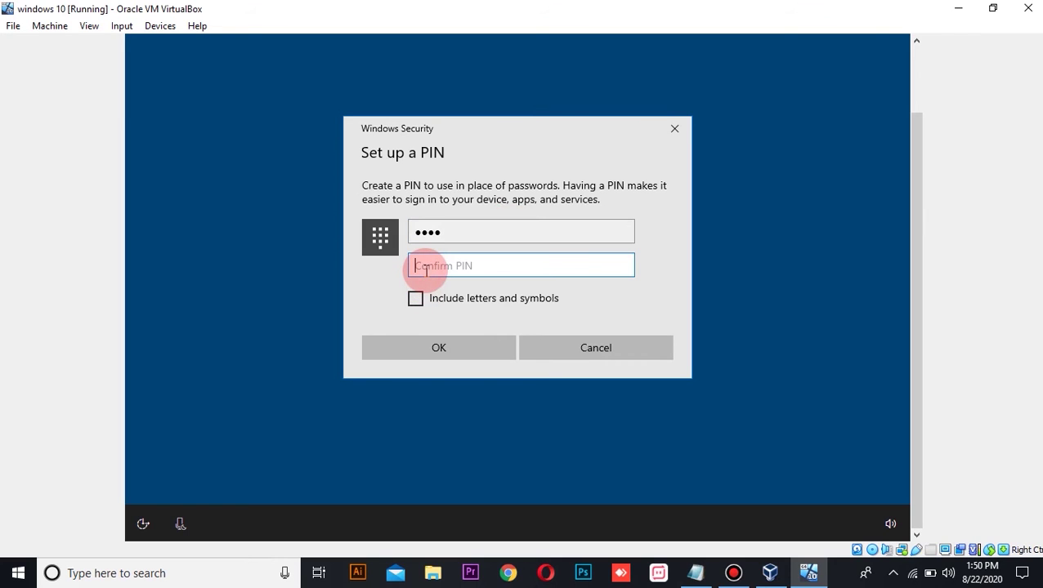
text(1234)
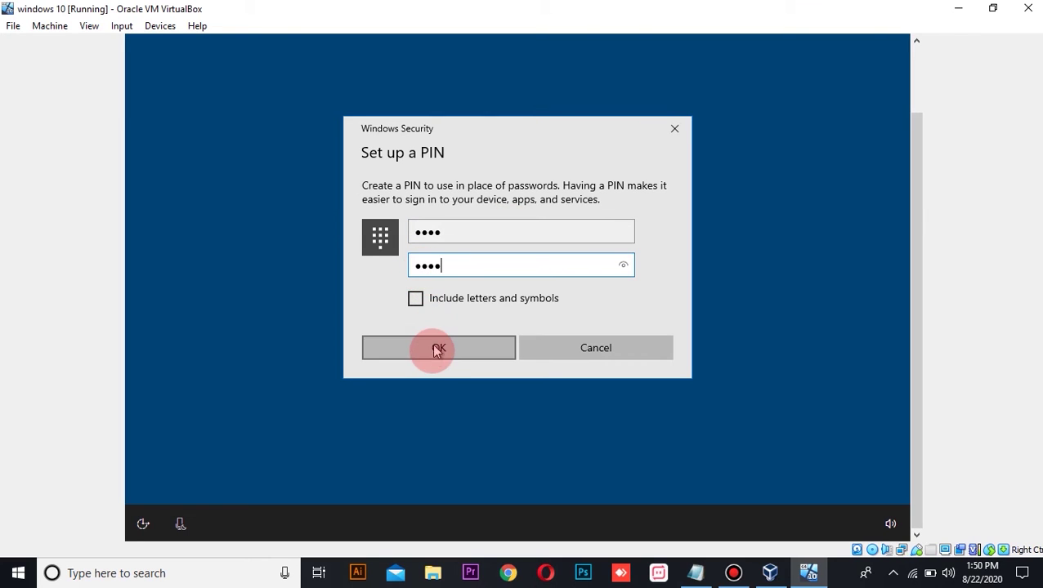
click(433, 351)
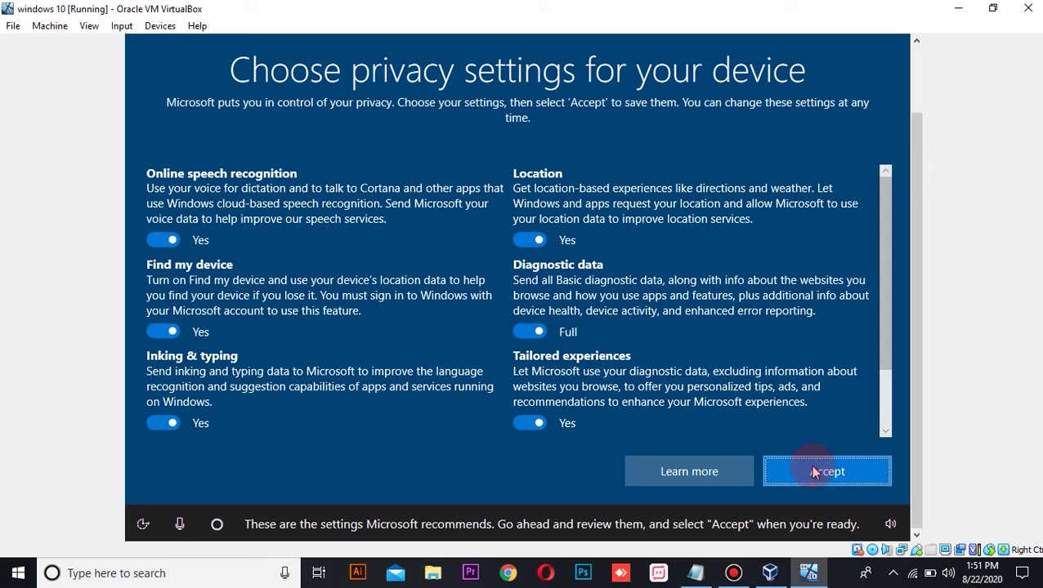
Accept the recommended privacy settings and let Windows finish setup to the desktop.
click(838, 472)
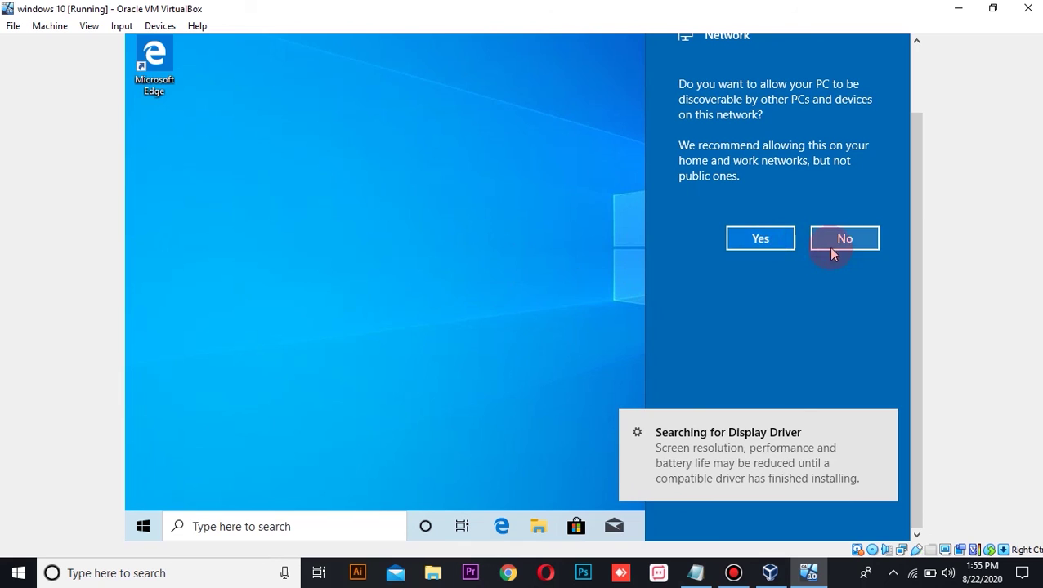
Answer No to network discoverability, then refresh the guest desktop twice.
click(552, 260)
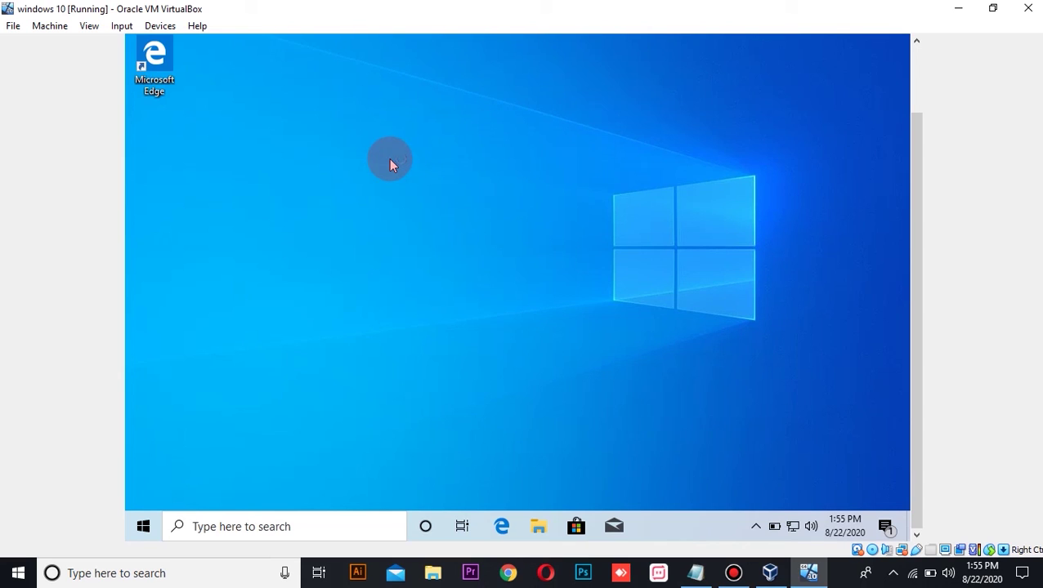
right_click(415, 203)
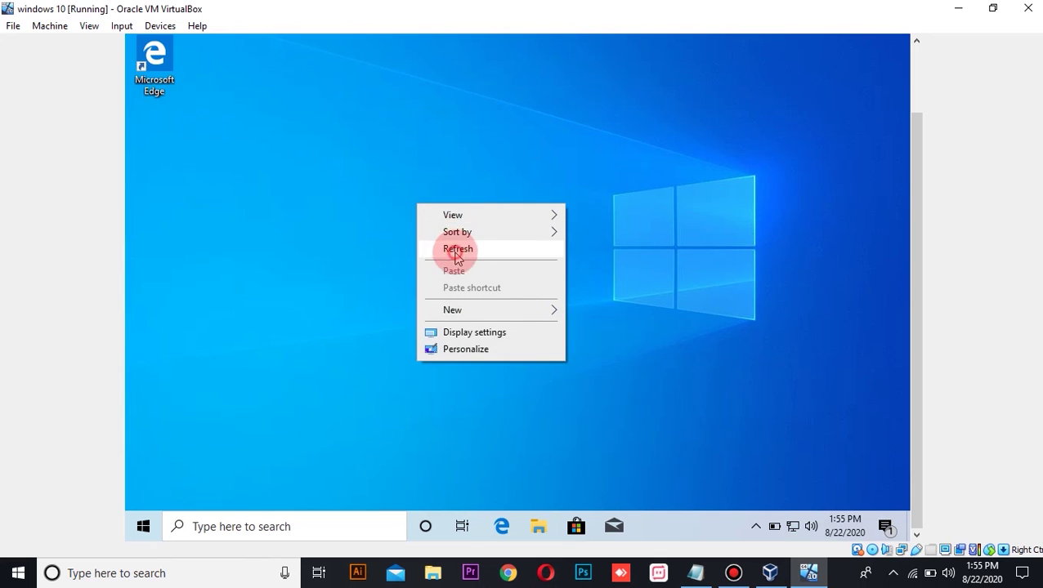
click(452, 249)
right_click(455, 253)
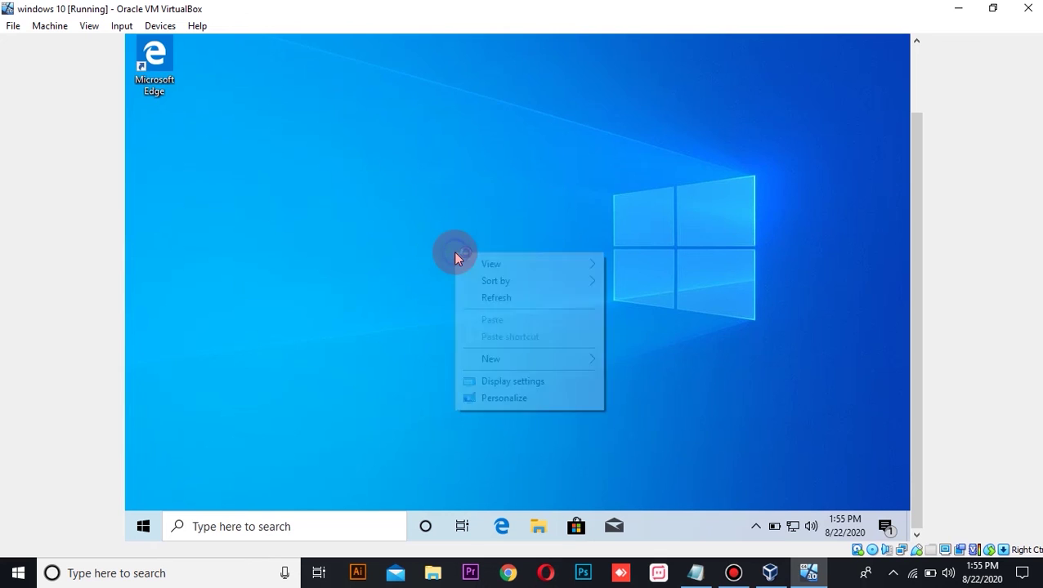
click(488, 299)
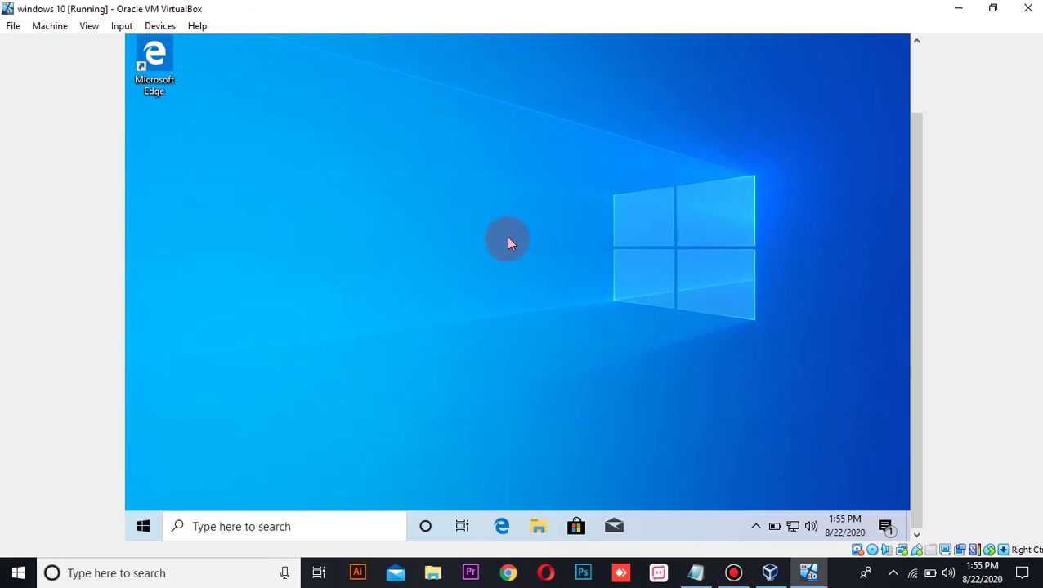